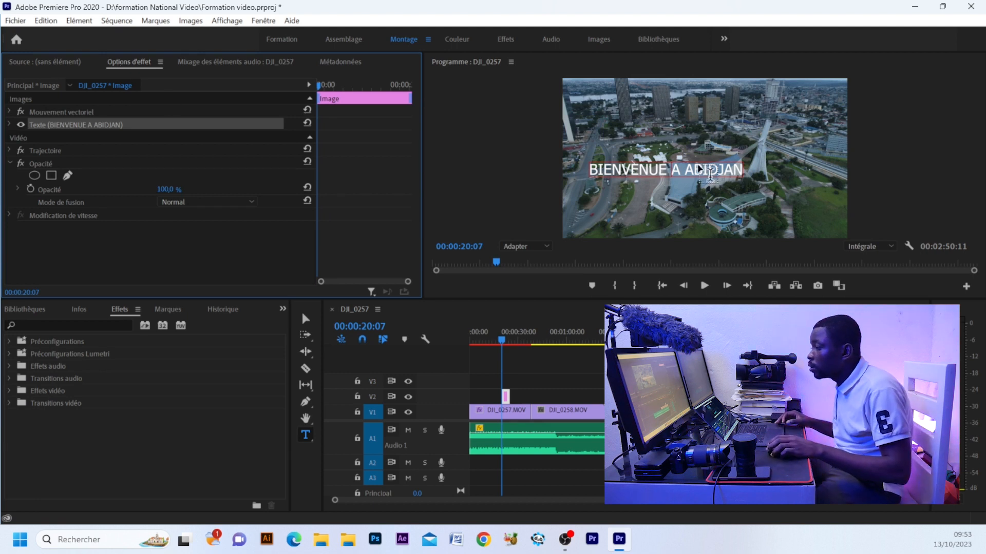
- Change the font of the whole BIENVENUE A ABIDJAN title to Montserrat ExtraBold
{"action": "left_click", "coordinate": [681, 180]}
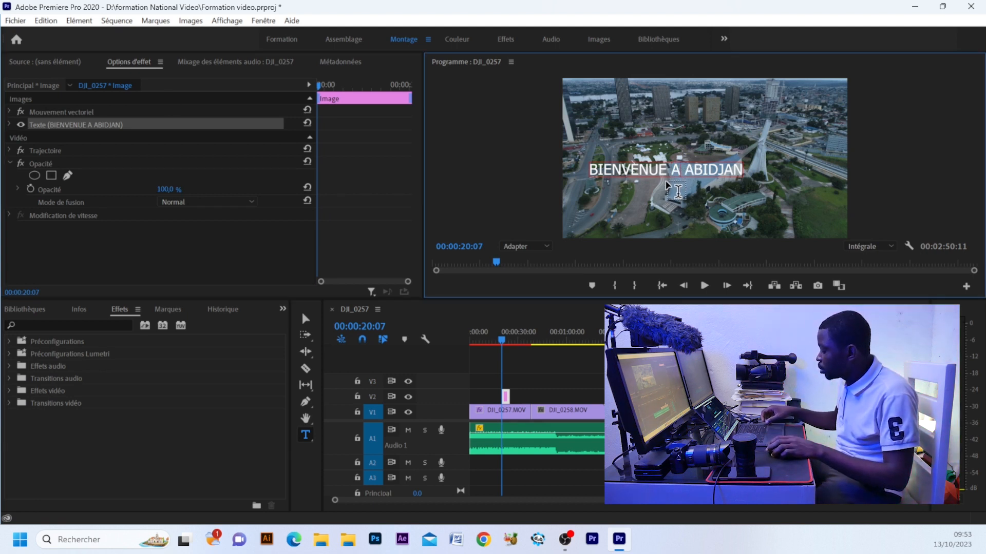
{"action": "key", "text": "ctrl+a"}
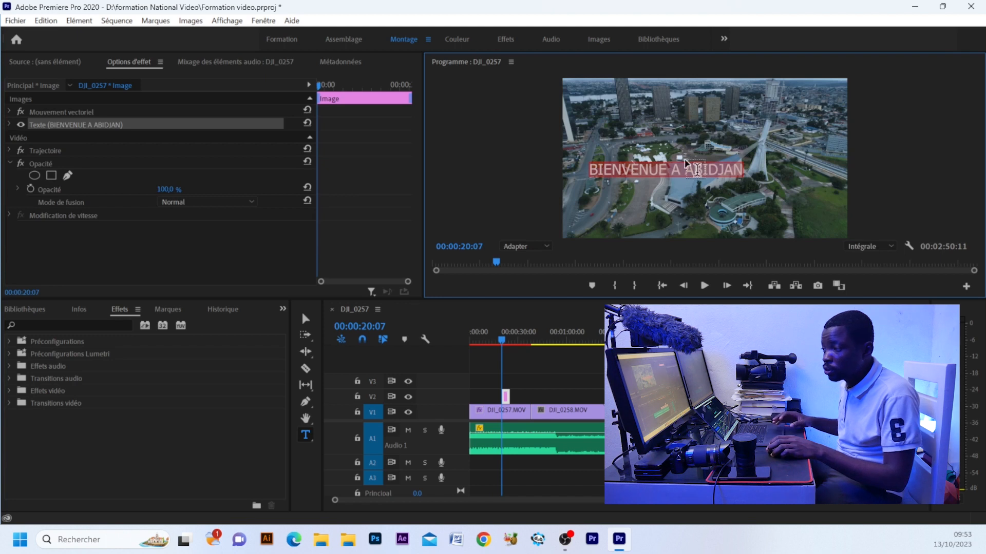
{"action": "left_click", "coordinate": [10, 125]}
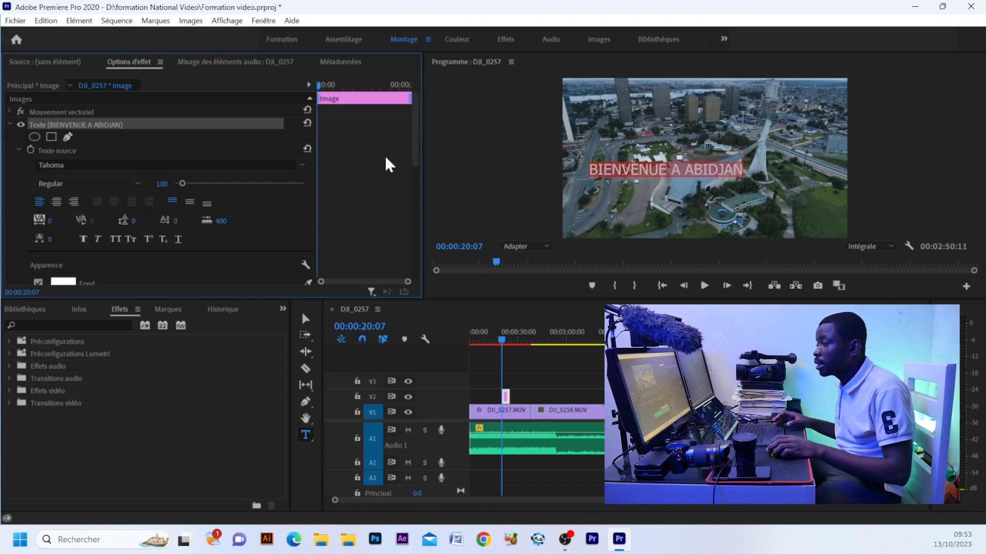
{"action": "mouse_move", "coordinate": [415, 147]}
{"action": "left_mouse_down"}
{"action": "mouse_move", "coordinate": [421, 180]}
{"action": "mouse_move", "coordinate": [414, 145]}
{"action": "left_mouse_up"}
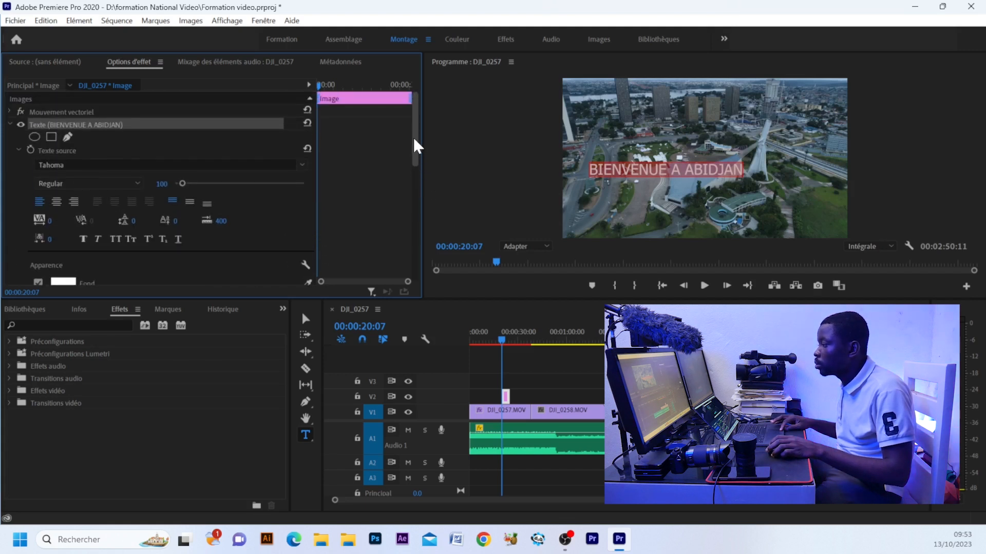
{"action": "left_click", "coordinate": [72, 163]}
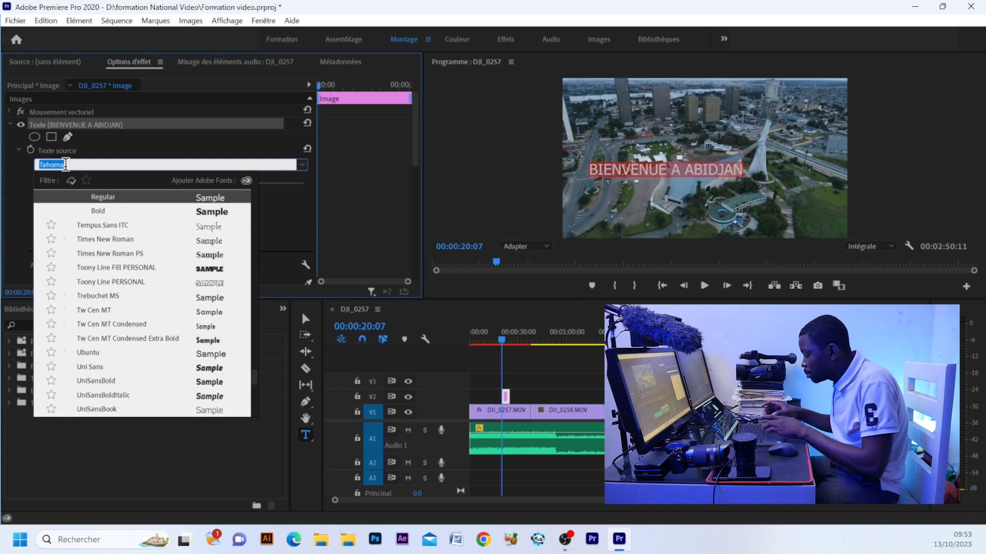
{"action": "type", "text": "MON"}
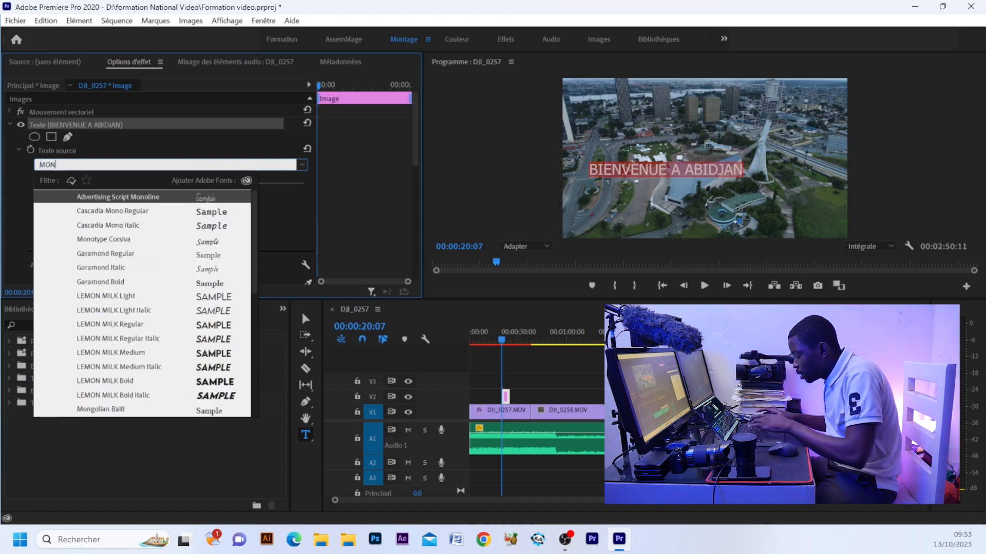
{"action": "type", "text": "TS"}
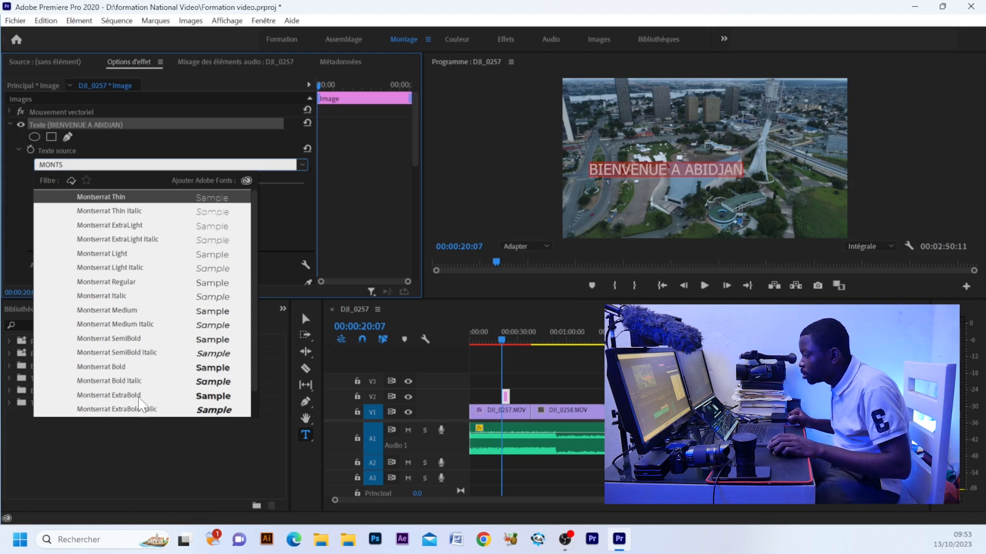
{"action": "left_click", "coordinate": [128, 397]}
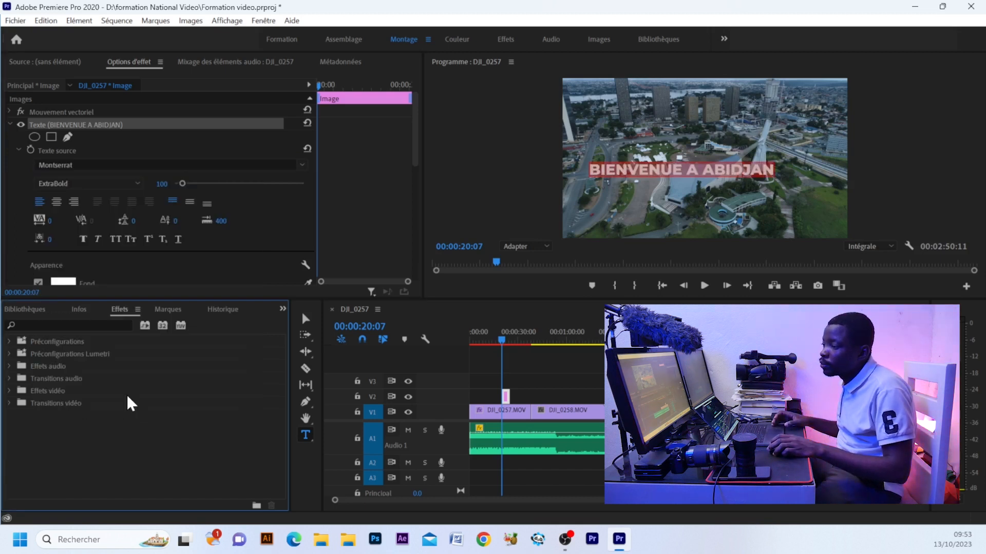
- Enlarge the whole BIENVENUE A ABIDJAN title to a font size of 168
{"action": "left_click", "coordinate": [697, 180]}
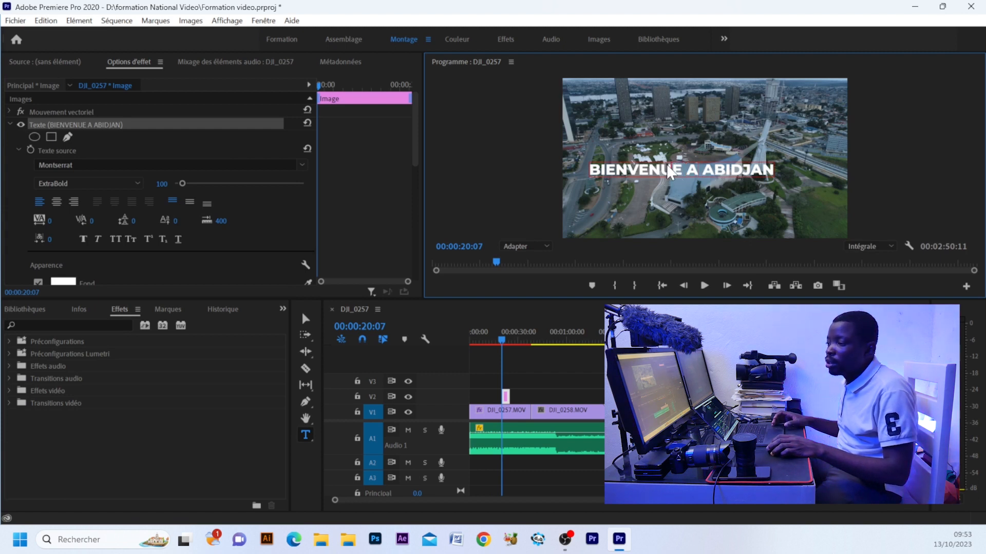
{"action": "key", "text": "ctrl+a"}
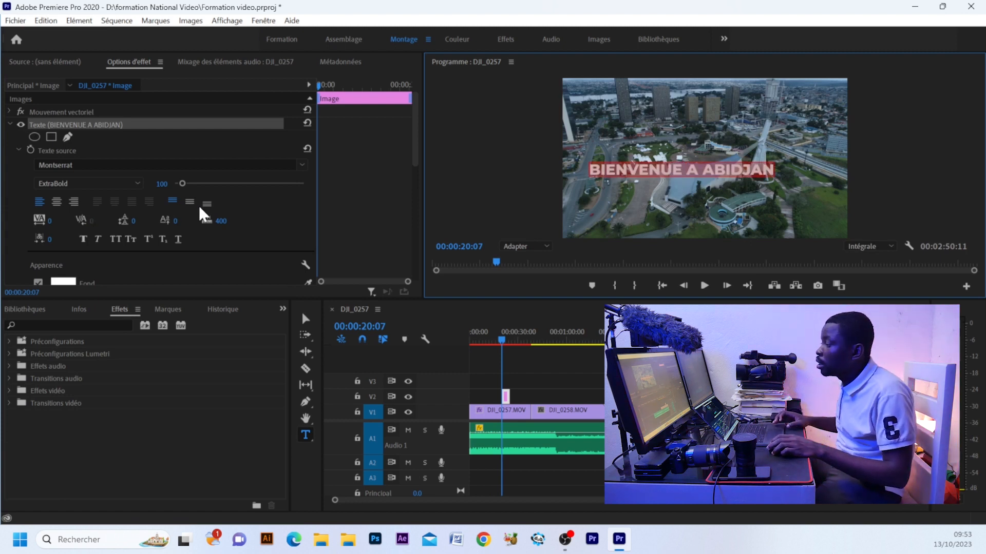
{"action": "left_click_drag", "start_coordinate": [183, 183], "coordinate": [188, 184]}
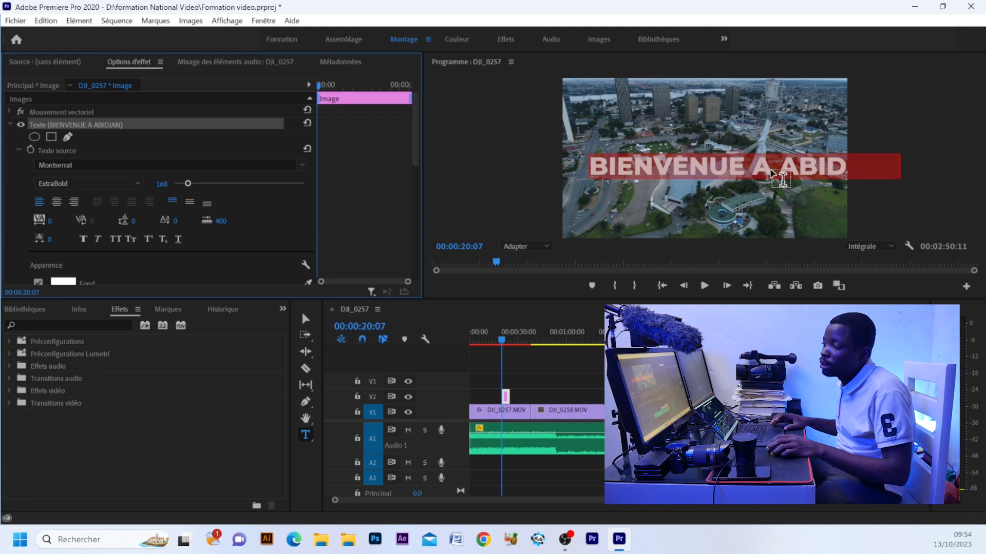
- Break the title so that ABIDJAN sits on a second line, and enlarge that word to a font size of 297
{"action": "left_click", "coordinate": [771, 179]}
{"action": "key", "text": "Return"}
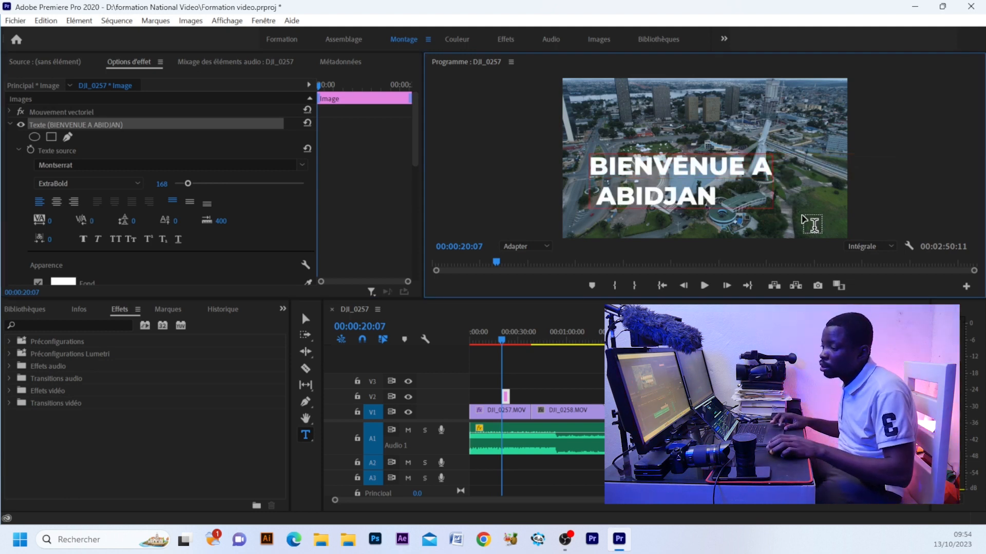
{"action": "left_click_drag", "start_coordinate": [721, 197], "coordinate": [606, 204]}
{"action": "left_click_drag", "start_coordinate": [189, 184], "coordinate": [199, 184]}
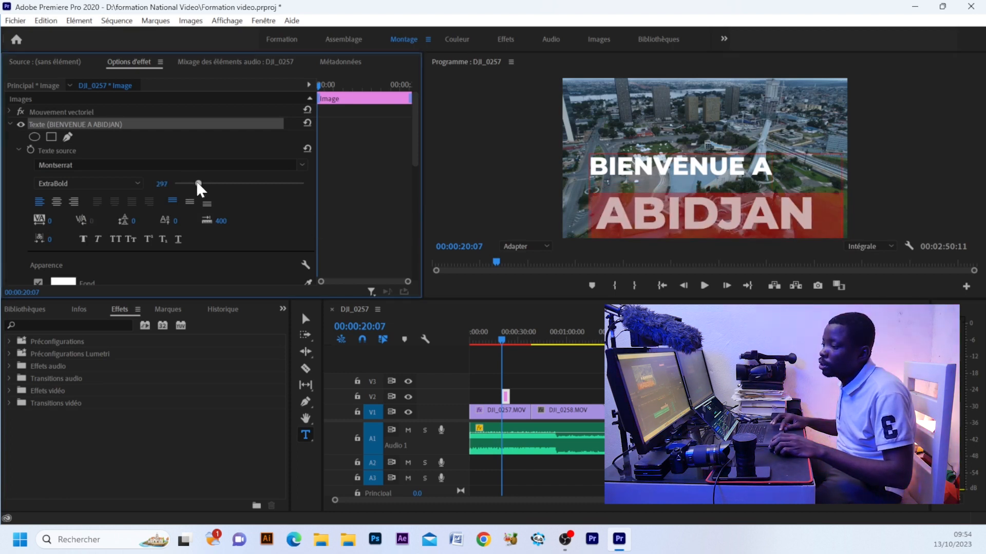
- Set the font style of the first line, BIENVENUE A, to Regular
{"action": "left_click_drag", "start_coordinate": [773, 172], "coordinate": [590, 171]}
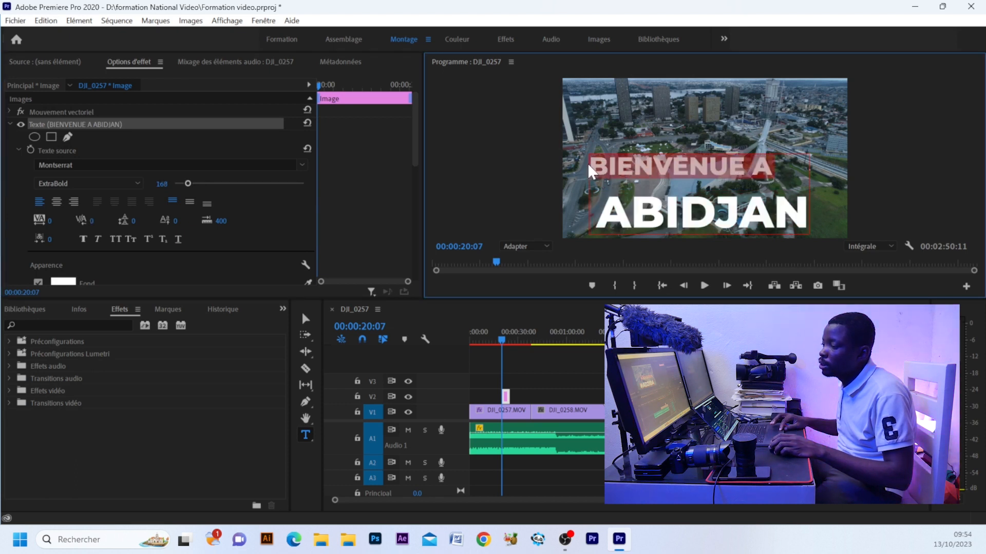
{"action": "left_click", "coordinate": [136, 184]}
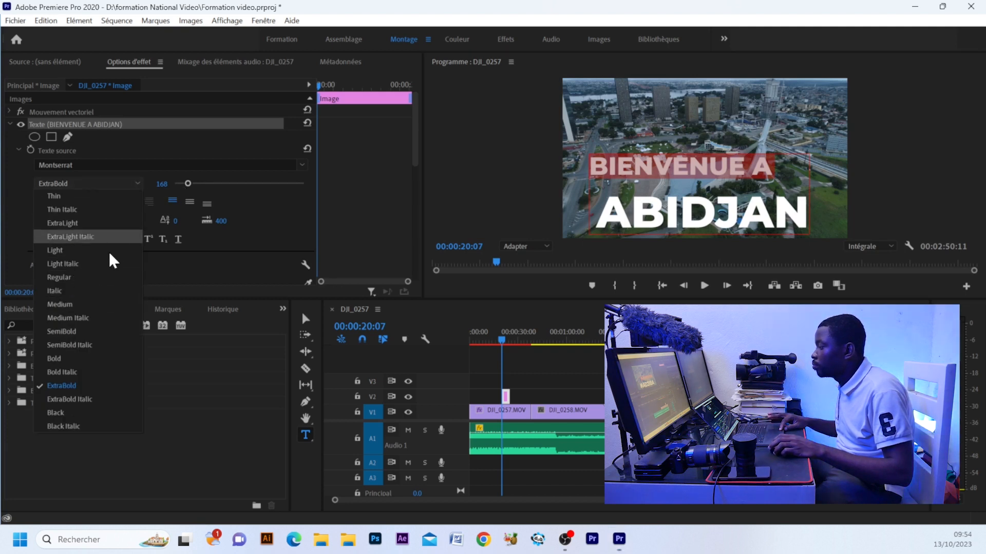
{"action": "left_click", "coordinate": [101, 307]}
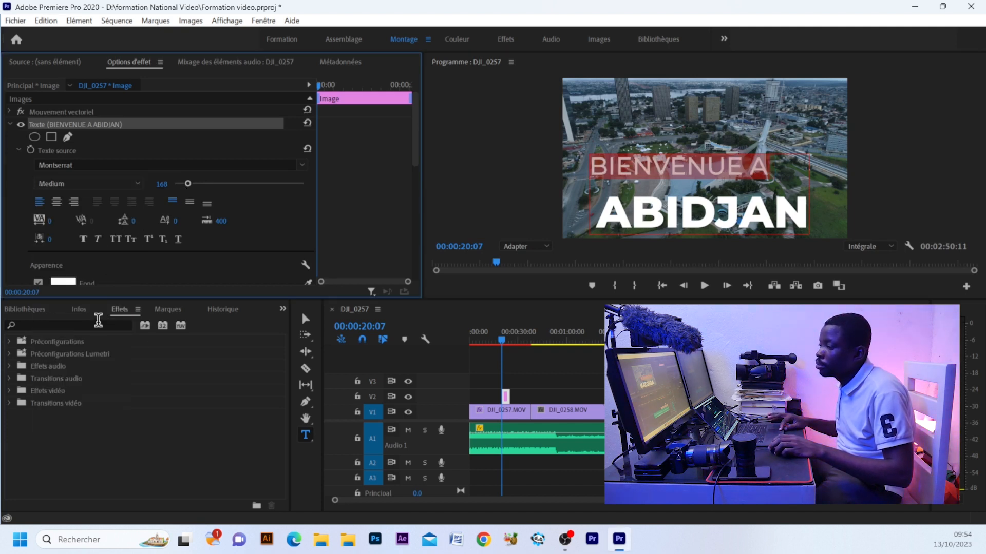
{"action": "left_click", "coordinate": [138, 184]}
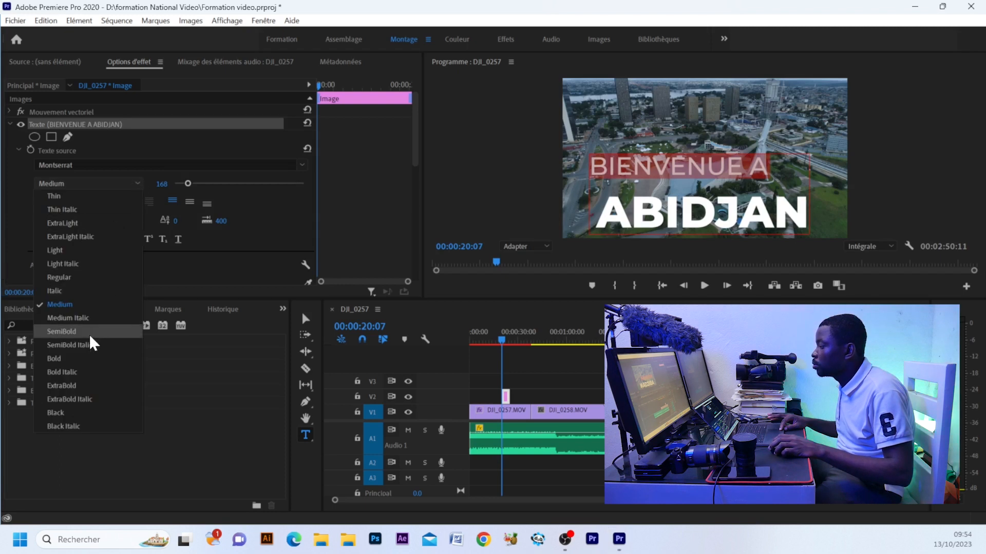
{"action": "left_click", "coordinate": [82, 279]}
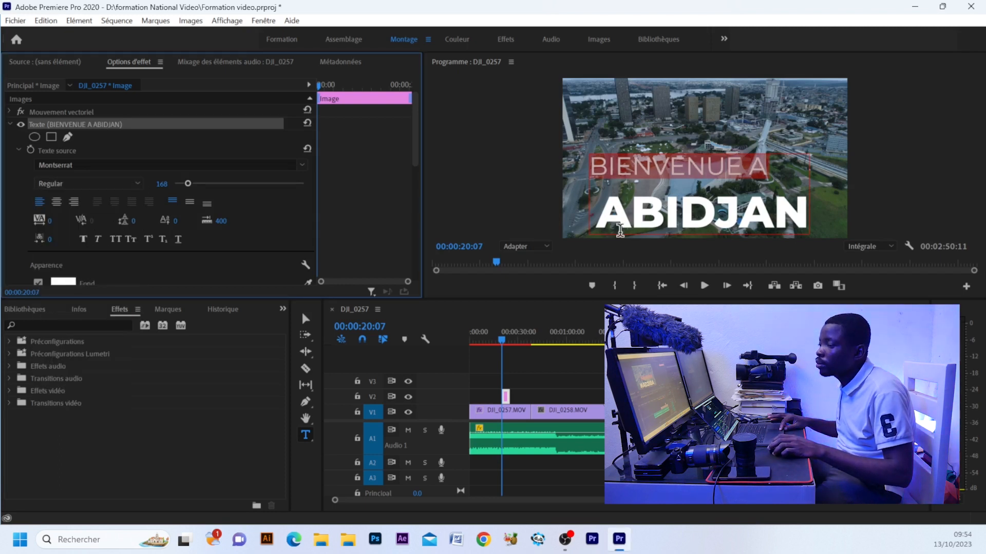
- Center-align both lines of the title and move the text block back to the middle of the picture
{"action": "left_click", "coordinate": [660, 214]}
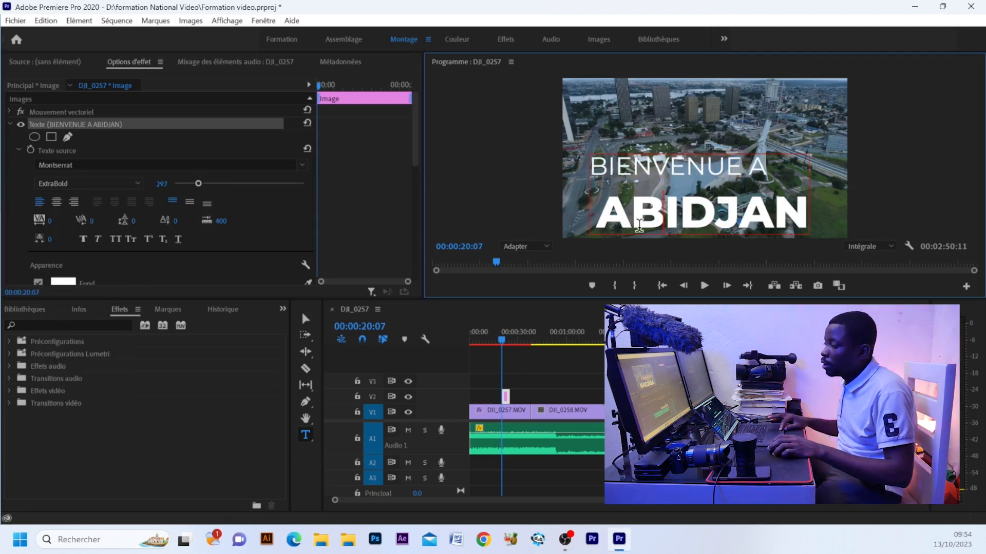
{"action": "key", "text": "ctrl+a"}
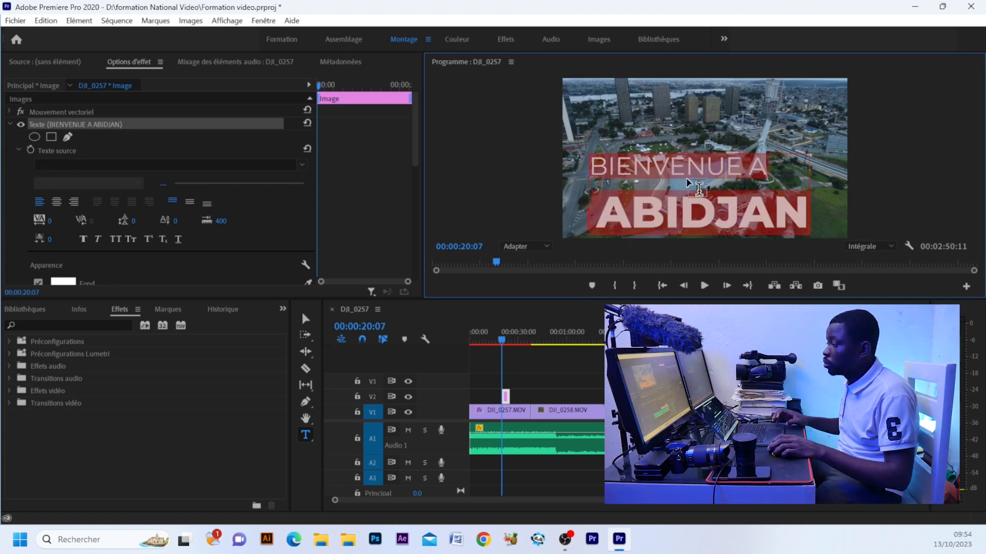
{"action": "left_click", "coordinate": [57, 202]}
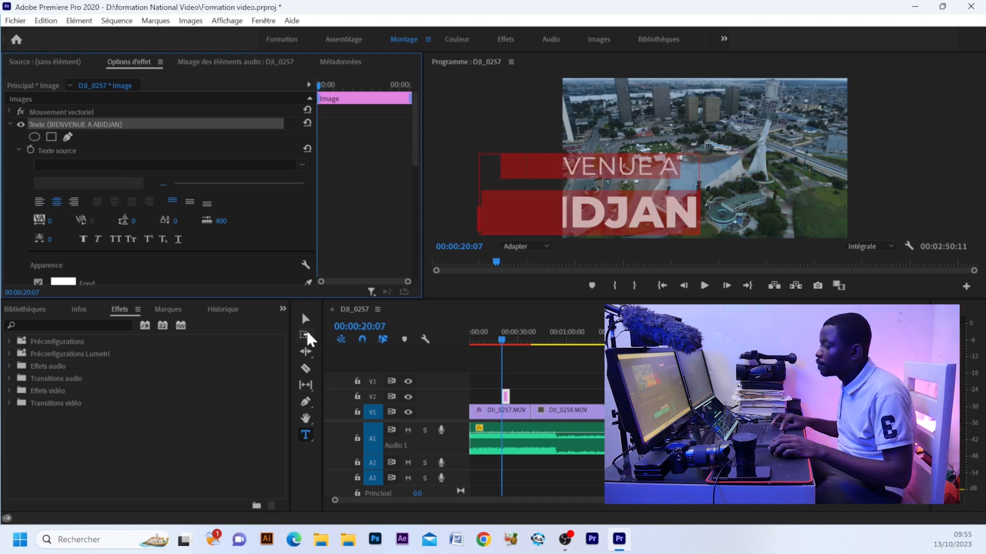
{"action": "left_click", "coordinate": [306, 319]}
{"action": "left_click", "coordinate": [673, 152]}
{"action": "left_click_drag", "start_coordinate": [673, 153], "coordinate": [704, 144]}
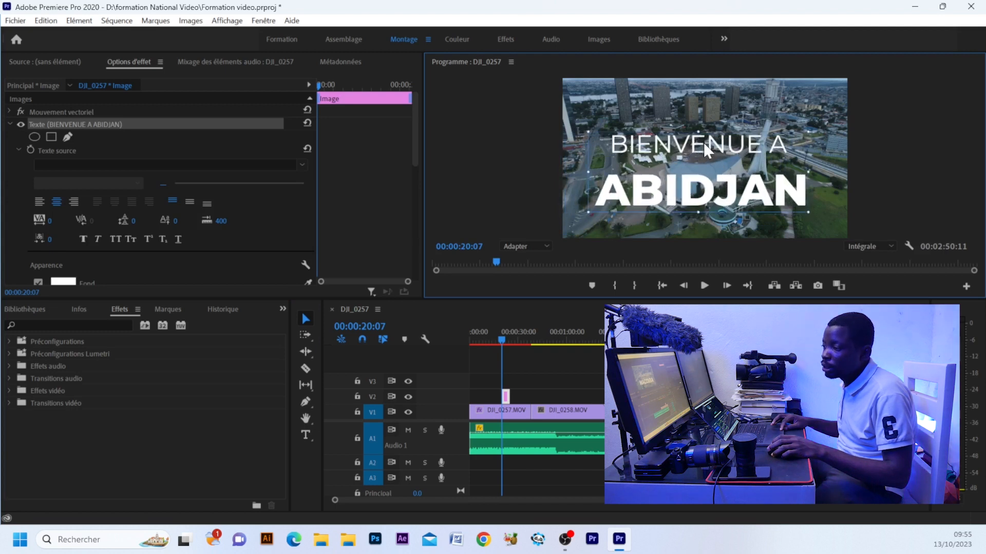
- Tighten the line spacing between the two title lines to -88
{"action": "double_click", "coordinate": [689, 145]}
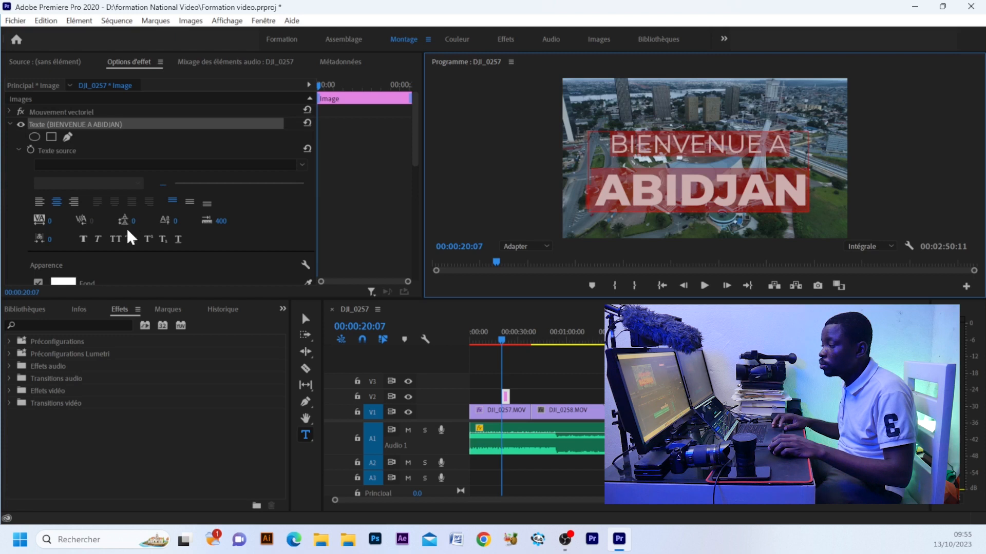
{"action": "left_click_drag", "start_coordinate": [134, 226], "coordinate": [90, 225]}
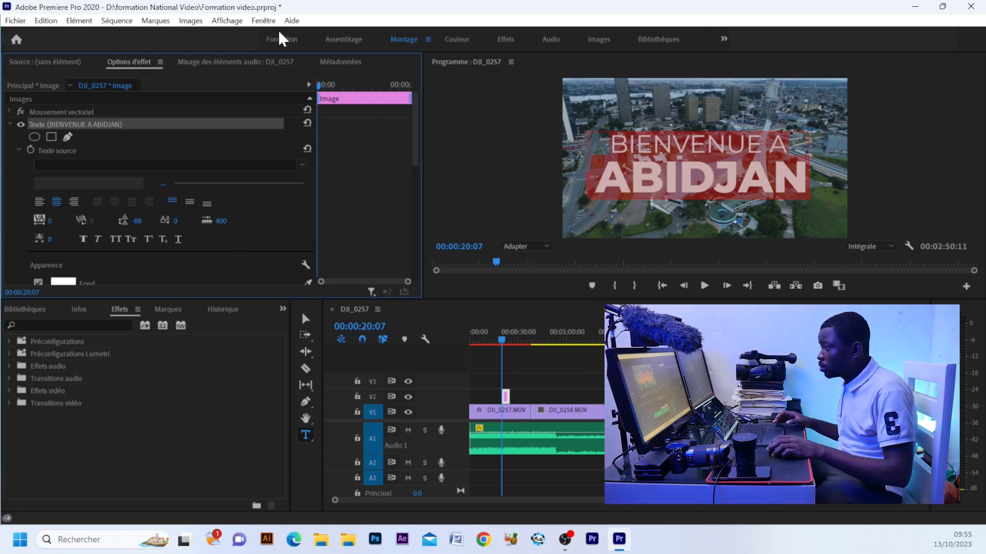
- Show the Essential Graphics panel (Objets graphiques essentiels) and widen it, narrowing the effect controls area
{"action": "left_click", "coordinate": [264, 21]}
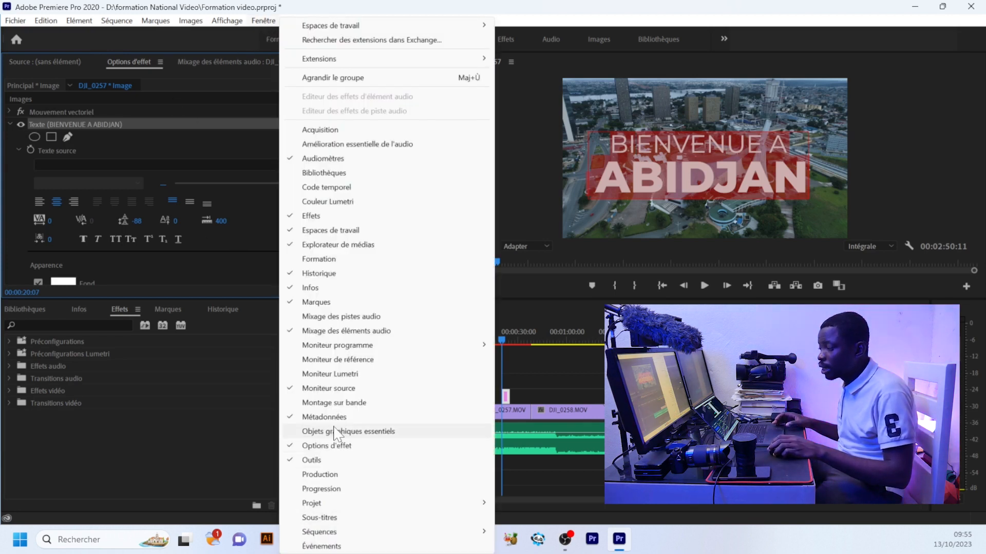
{"action": "left_click", "coordinate": [317, 433]}
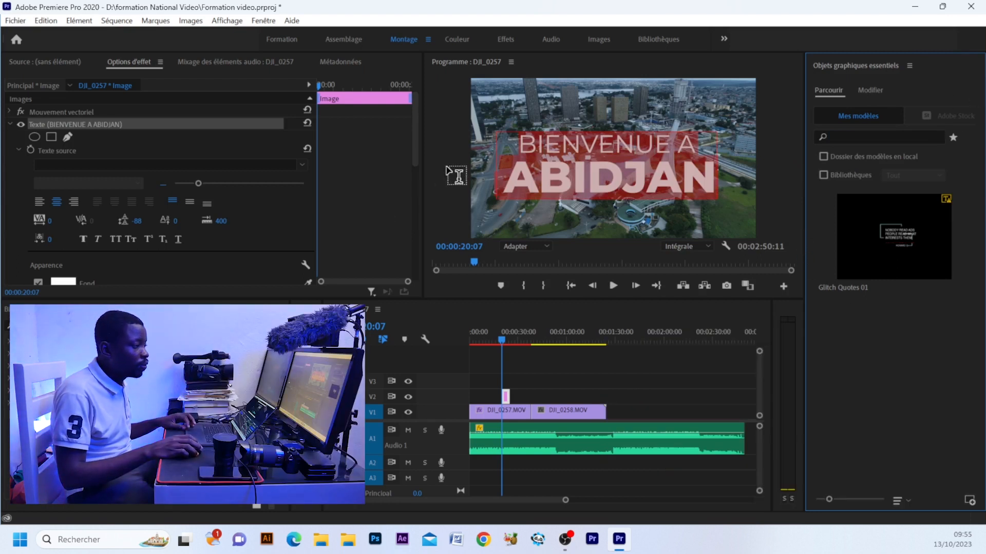
{"action": "left_click_drag", "start_coordinate": [421, 162], "coordinate": [353, 162]}
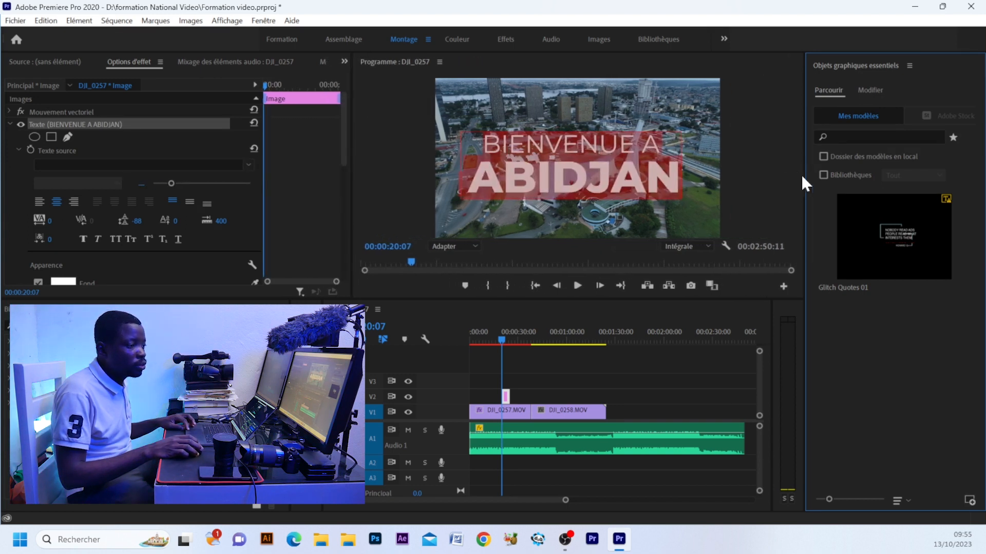
{"action": "left_click_drag", "start_coordinate": [803, 182], "coordinate": [786, 185]}
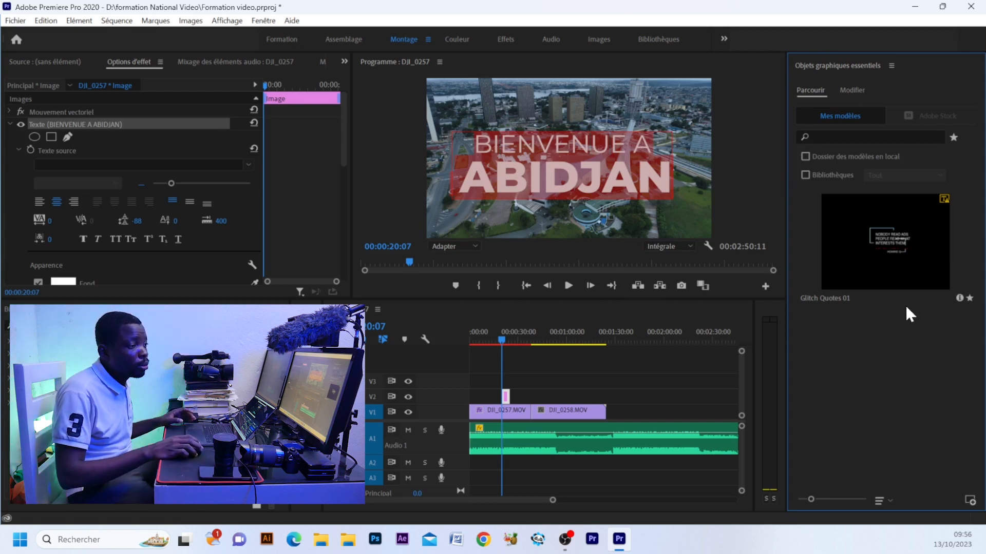
- Move the playhead to 00:00:22:40 and center the title vertically and horizontally in the video frame
{"action": "left_click", "coordinate": [507, 340]}
{"action": "left_click", "coordinate": [852, 89]}
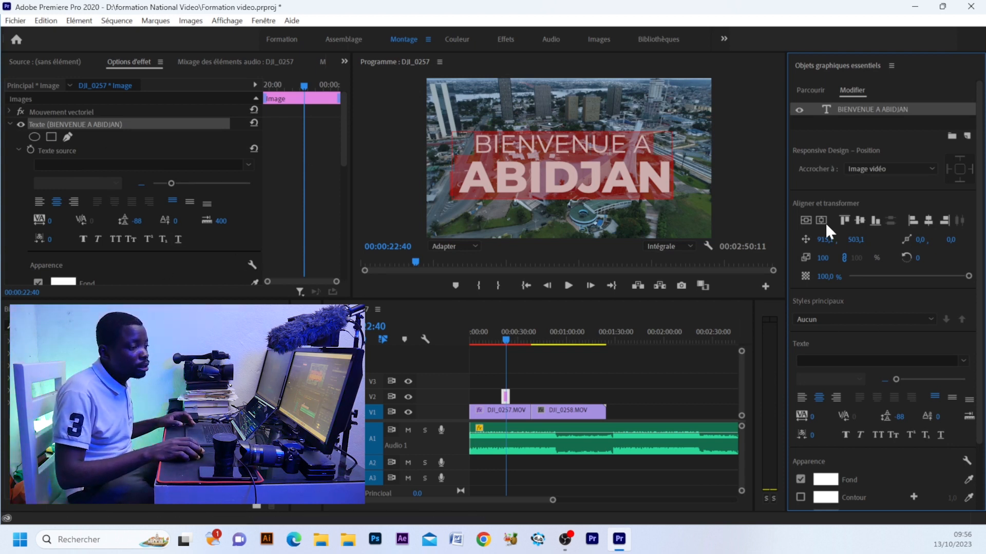
{"action": "left_click", "coordinate": [806, 220]}
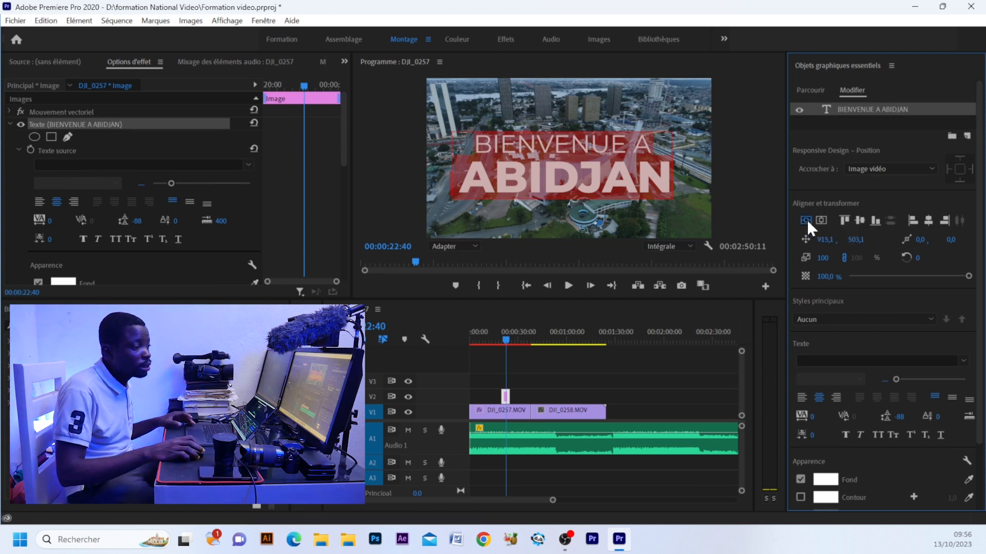
{"action": "left_click", "coordinate": [820, 221]}
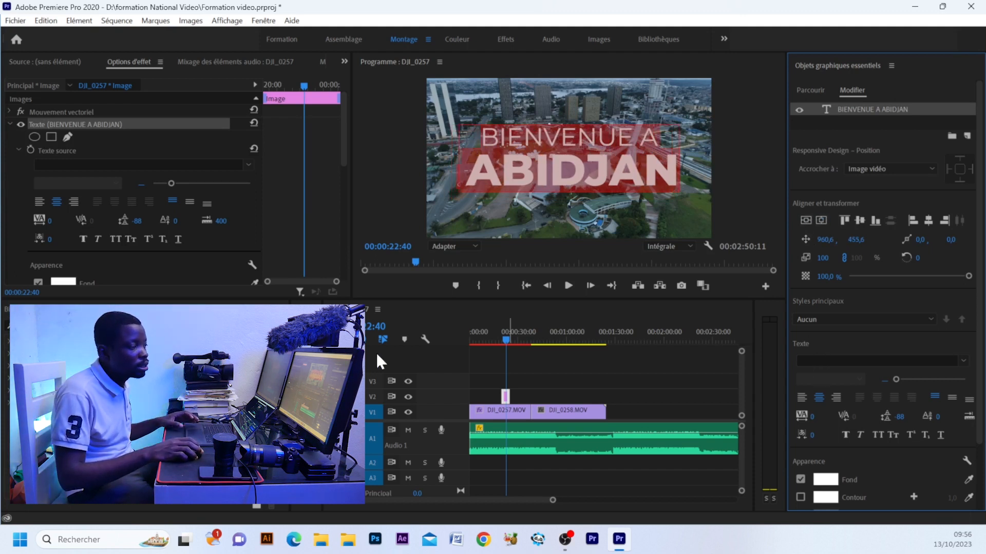
- Change the fill color (Fond) of the whole title from white to red
{"action": "left_click_drag", "start_coordinate": [346, 154], "coordinate": [346, 193]}
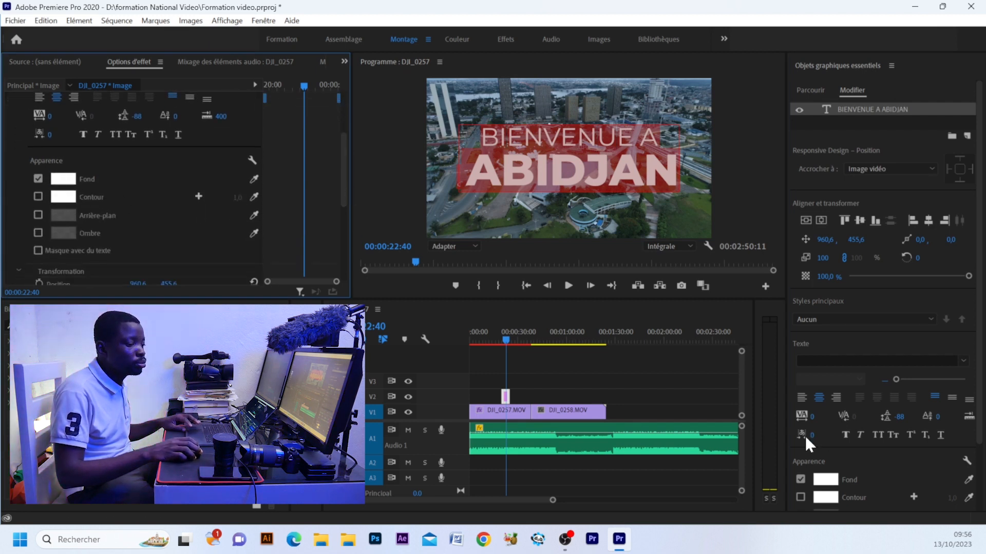
{"action": "left_click_drag", "start_coordinate": [981, 379], "coordinate": [975, 426]}
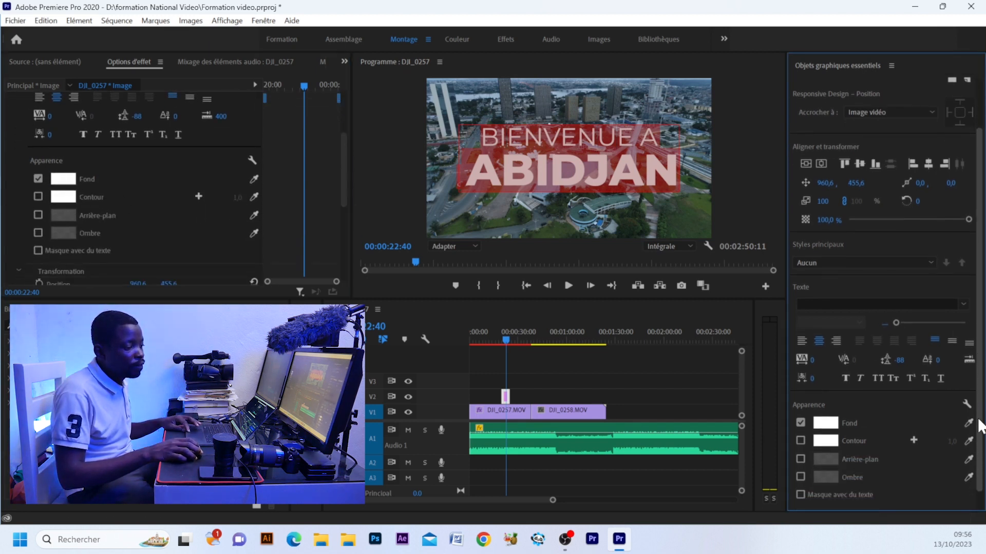
{"action": "left_click", "coordinate": [825, 424]}
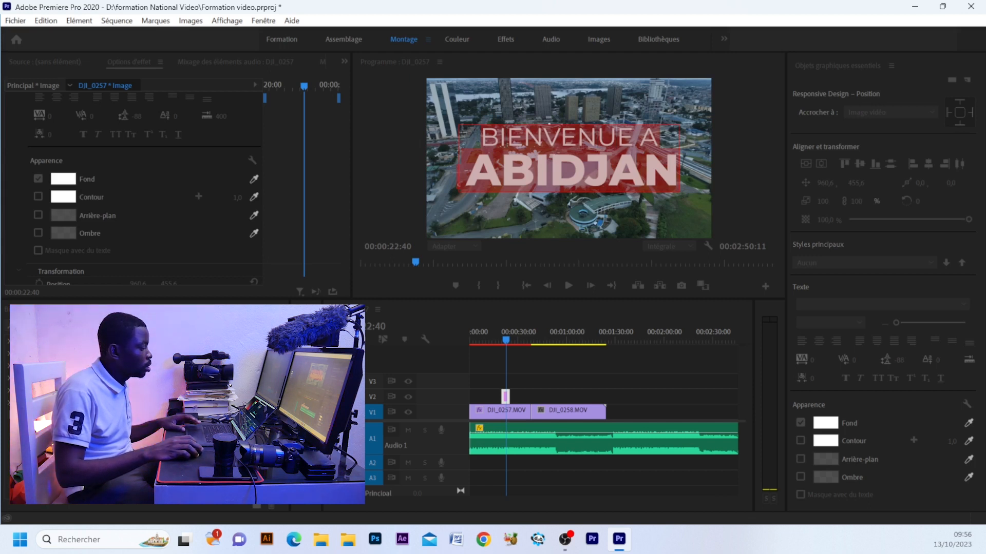
{"action": "key", "text": "Return"}
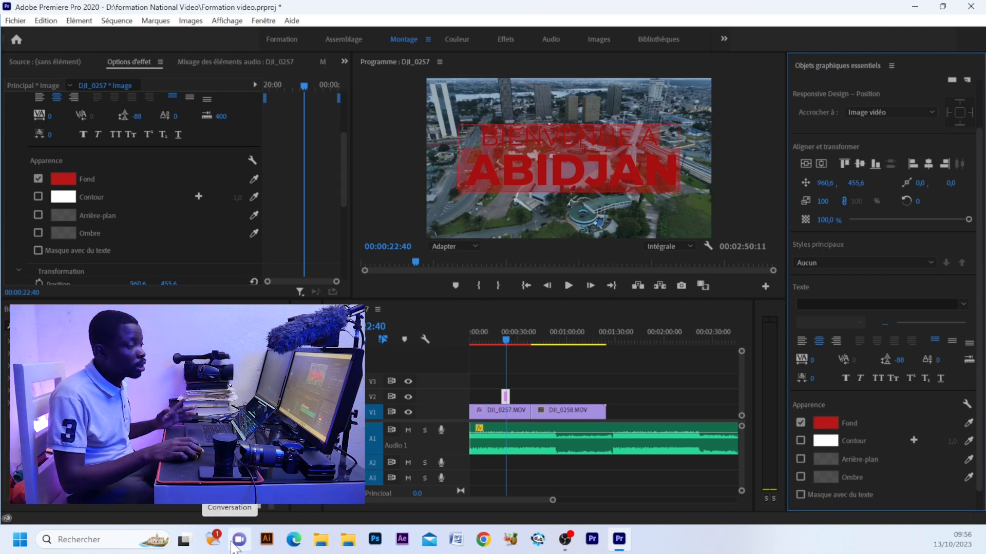
- Undo the title's red fill and enable its outline (Contour)
{"action": "key", "text": "ctrl+z"}
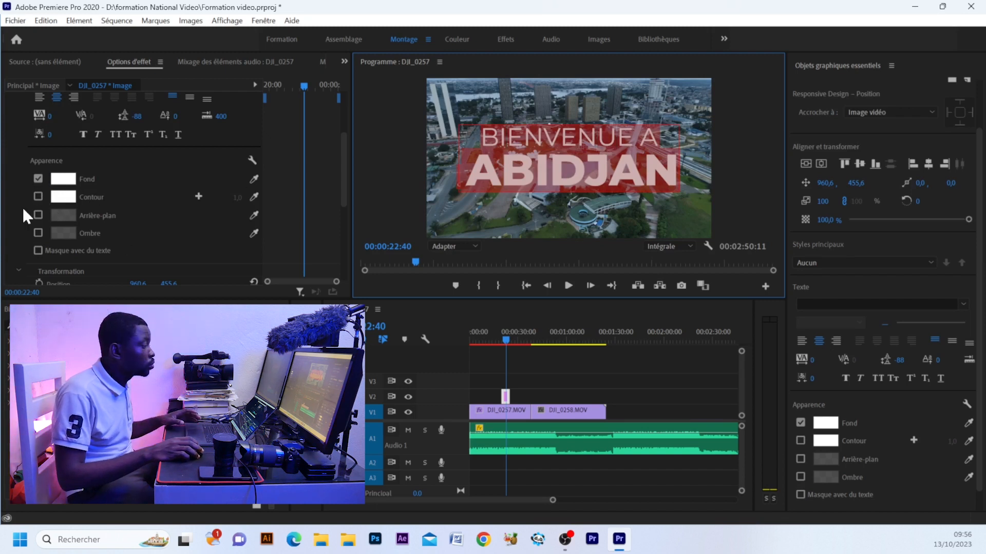
{"action": "left_click", "coordinate": [38, 196]}
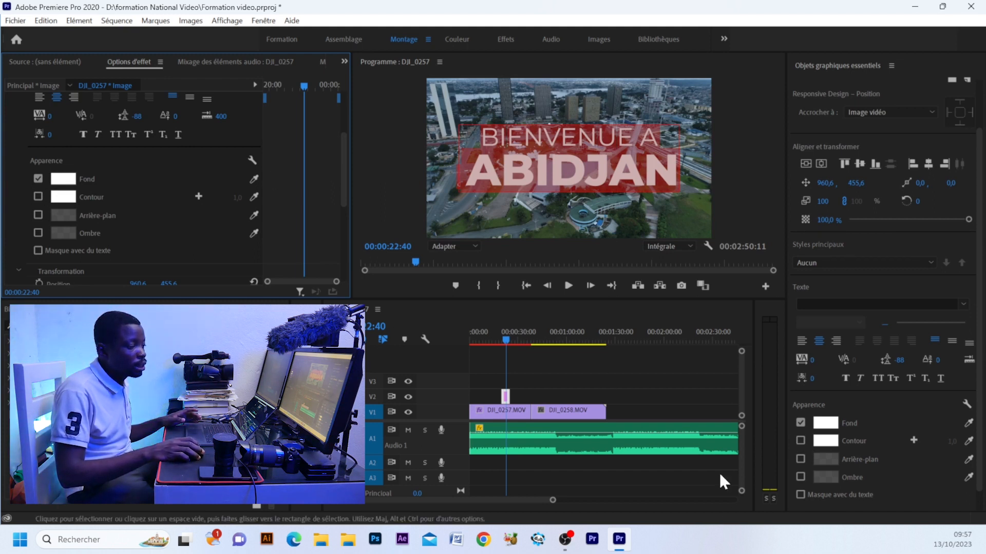
{"action": "left_click", "coordinate": [801, 442]}
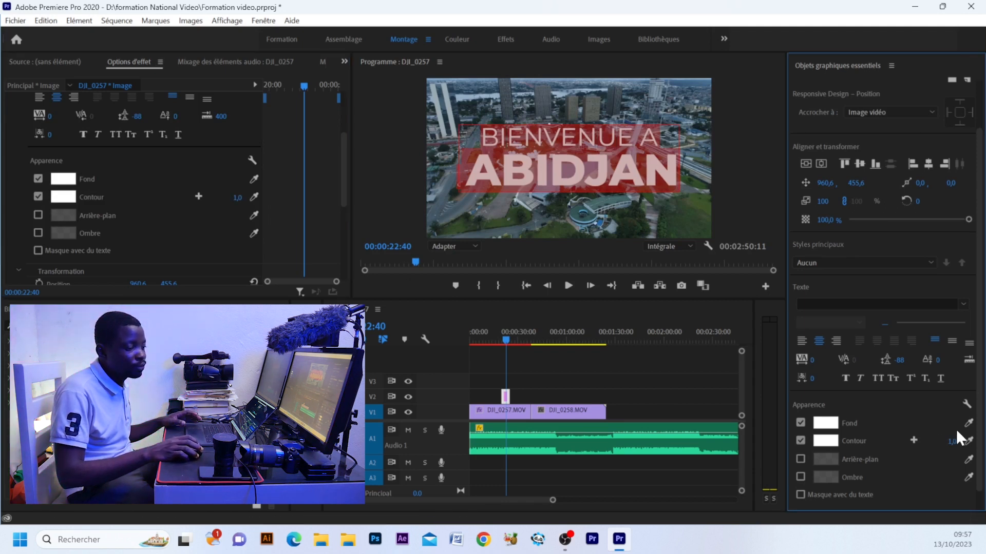
- Set the title's outline color to red
{"action": "left_click", "coordinate": [835, 445]}
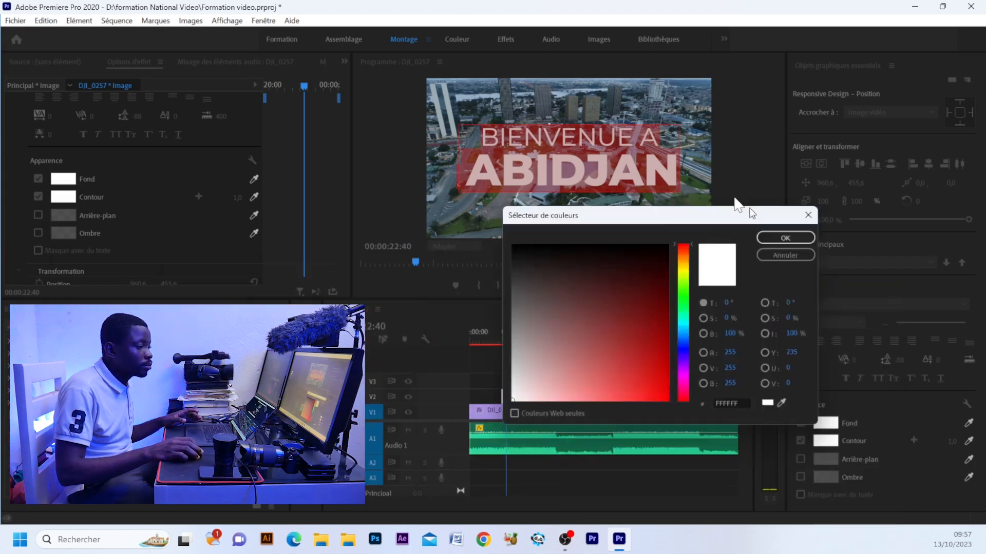
{"action": "left_click_drag", "start_coordinate": [748, 214], "coordinate": [404, 108]}
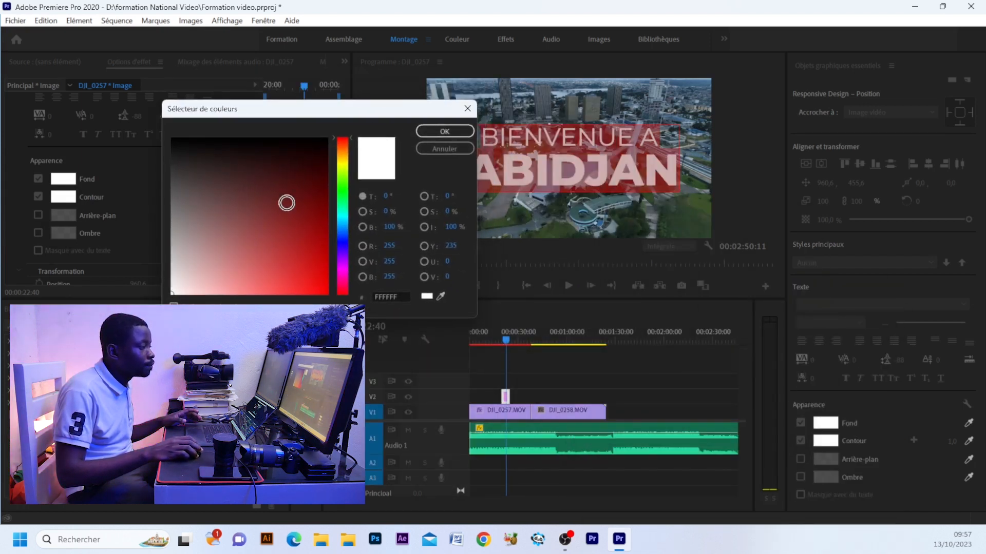
{"action": "left_click", "coordinate": [305, 179]}
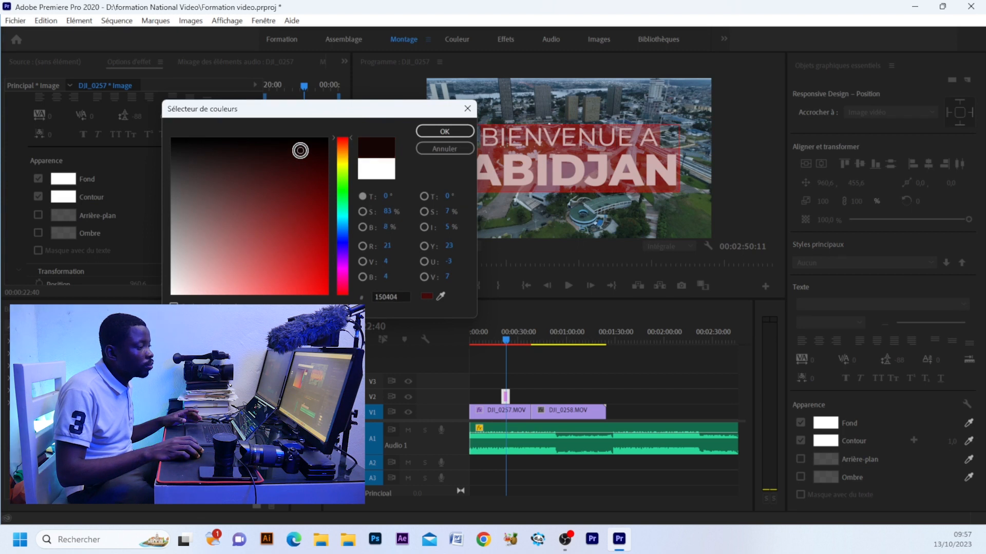
{"action": "left_click_drag", "start_coordinate": [310, 234], "coordinate": [309, 263]}
{"action": "left_click", "coordinate": [443, 132]}
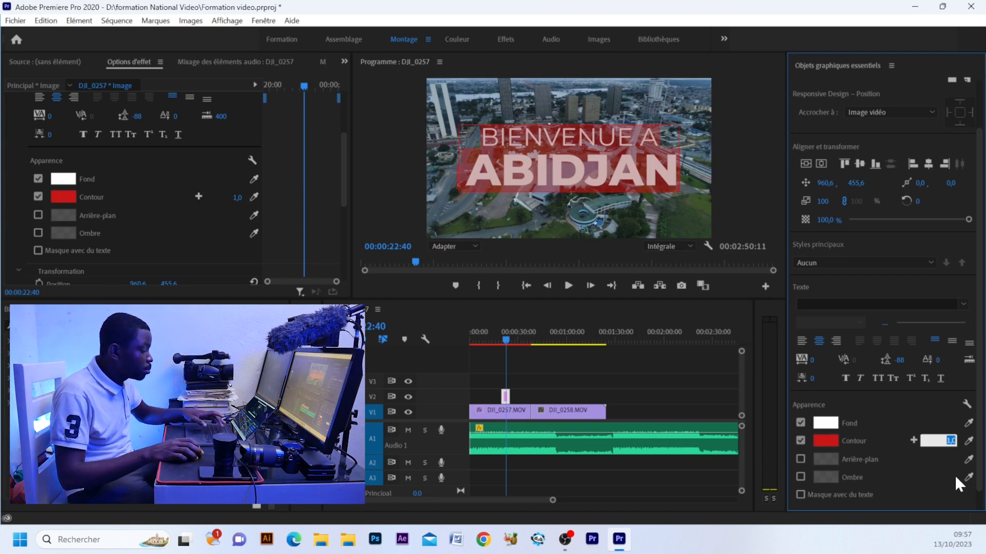
- Thicken the title's outline to a width of 36 and deselect the text to check it in the preview
{"action": "type", "text": "5"}
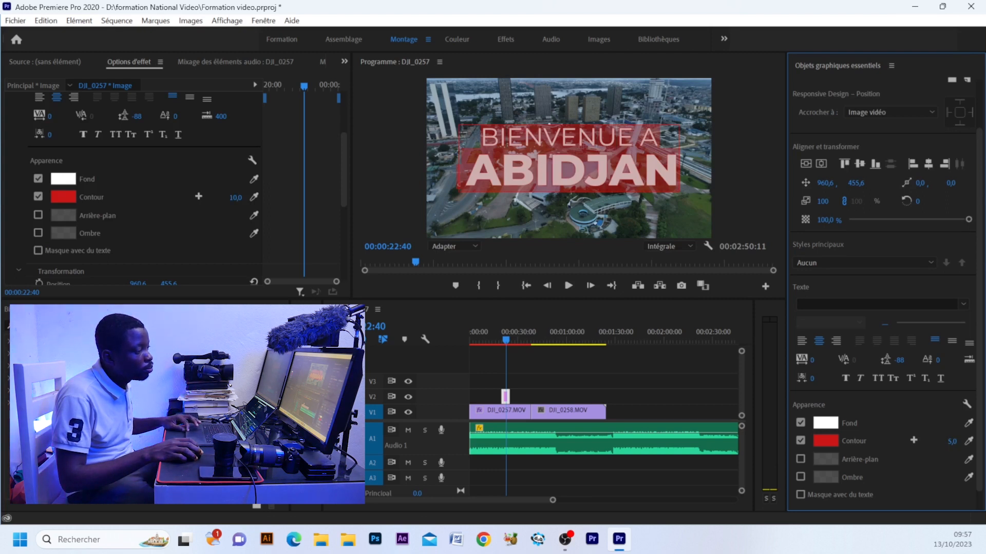
{"action": "mouse_move", "coordinate": [950, 442]}
{"action": "left_mouse_down"}
{"action": "mouse_move", "coordinate": [977, 443]}
{"action": "mouse_move", "coordinate": [940, 441]}
{"action": "left_mouse_up"}
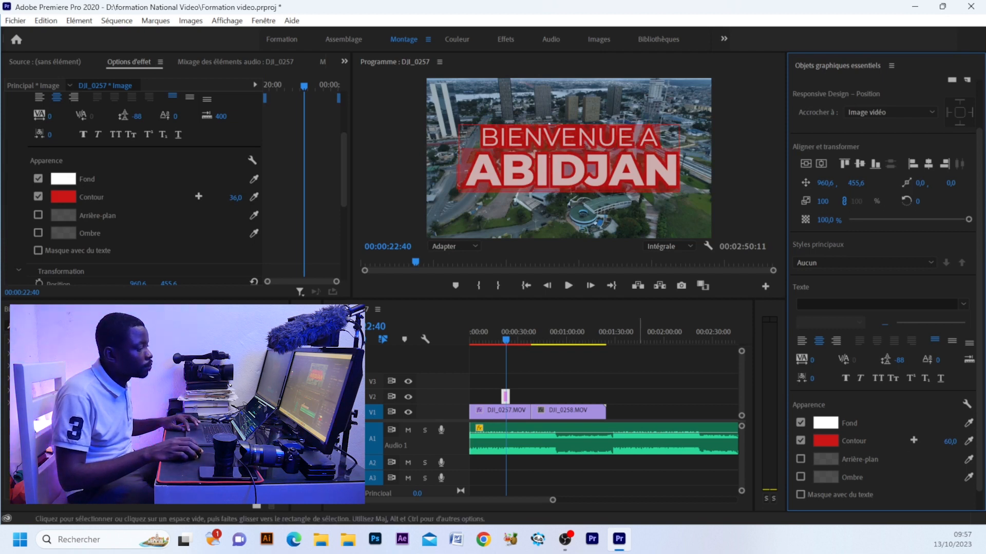
{"action": "left_click", "coordinate": [595, 211]}
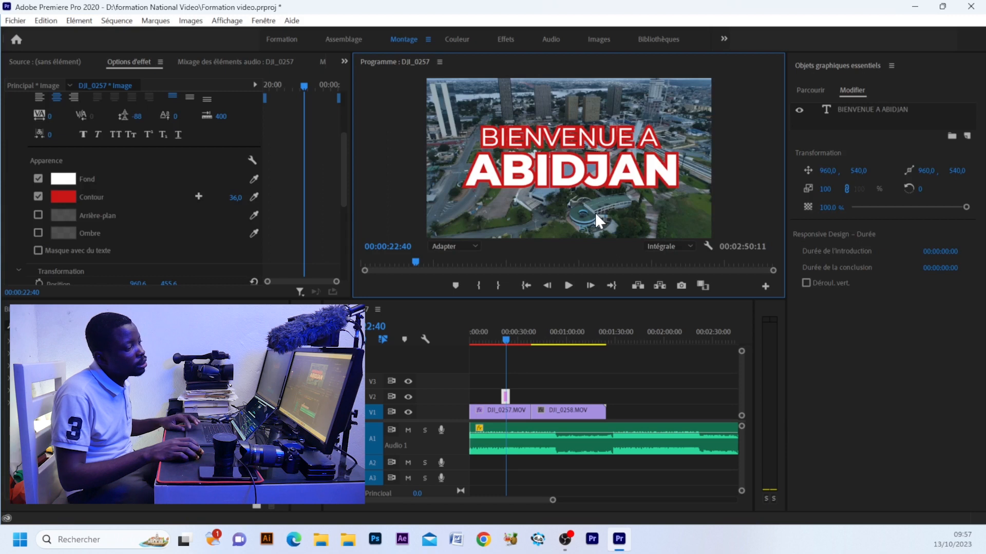
- Reselect the title text and enable its background (Arrière-plan) at 100% opacity
{"action": "left_click", "coordinate": [622, 180]}
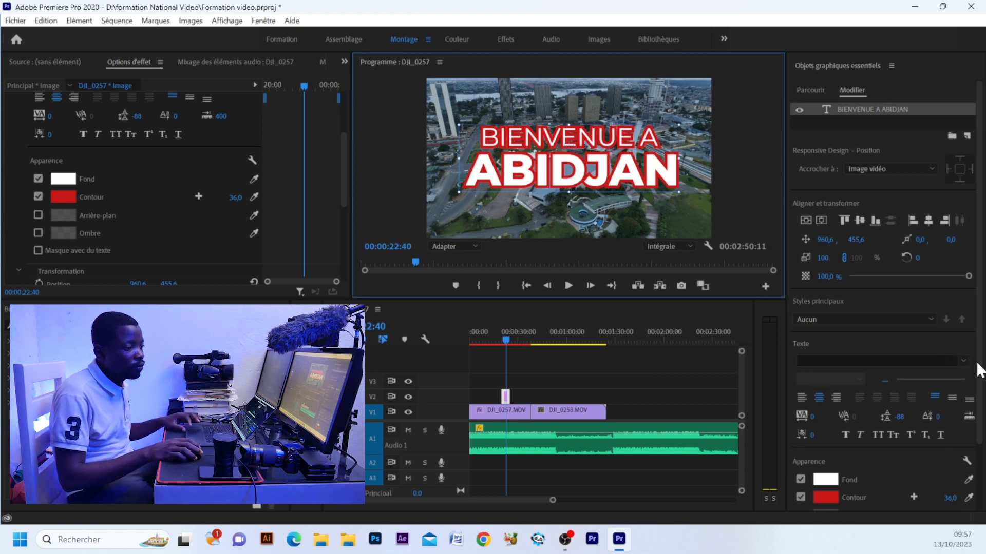
{"action": "scroll", "coordinate": [978, 364], "scroll_direction": "down", "scroll_amount": 2}
{"action": "scroll", "coordinate": [808, 436], "scroll_direction": "down", "scroll_amount": 1}
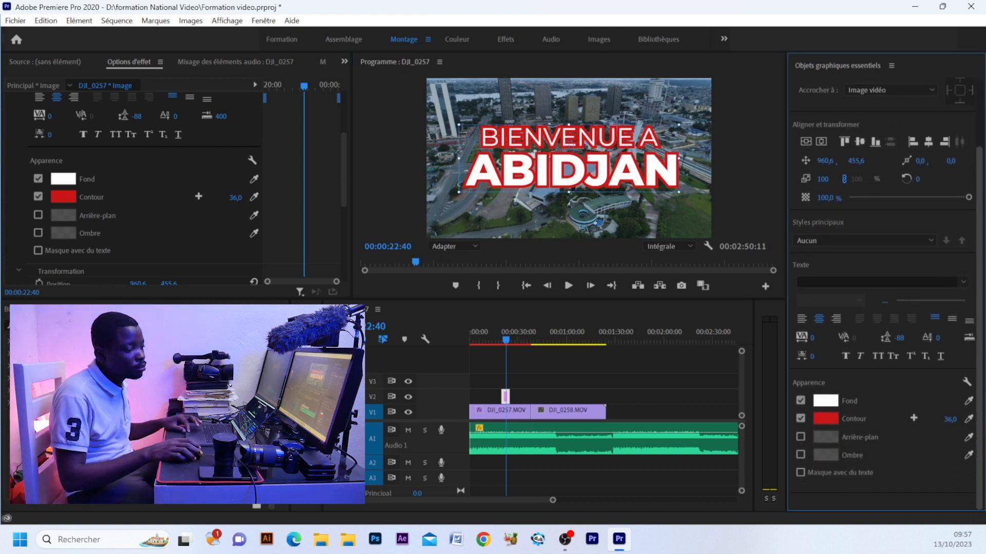
{"action": "left_click", "coordinate": [800, 436]}
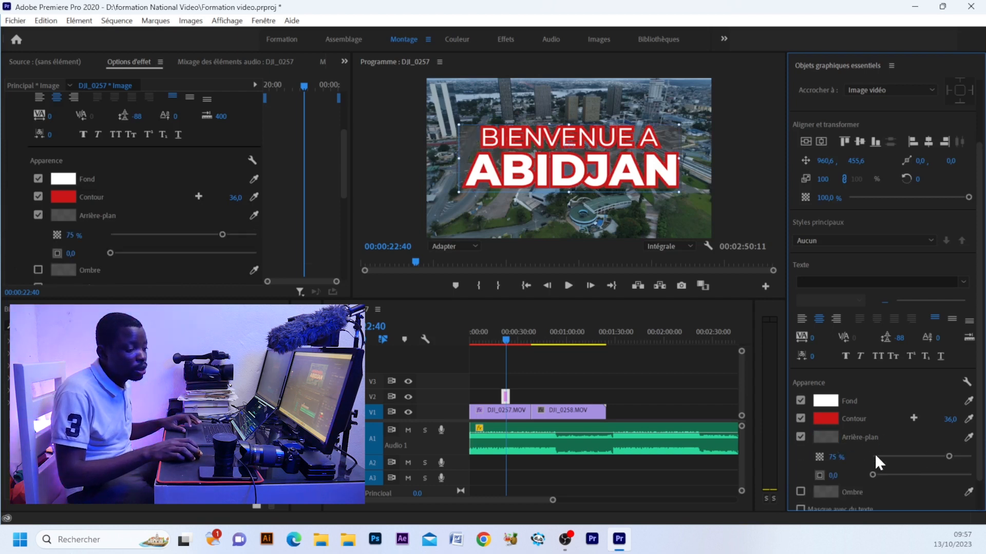
{"action": "left_click_drag", "start_coordinate": [949, 456], "coordinate": [984, 461]}
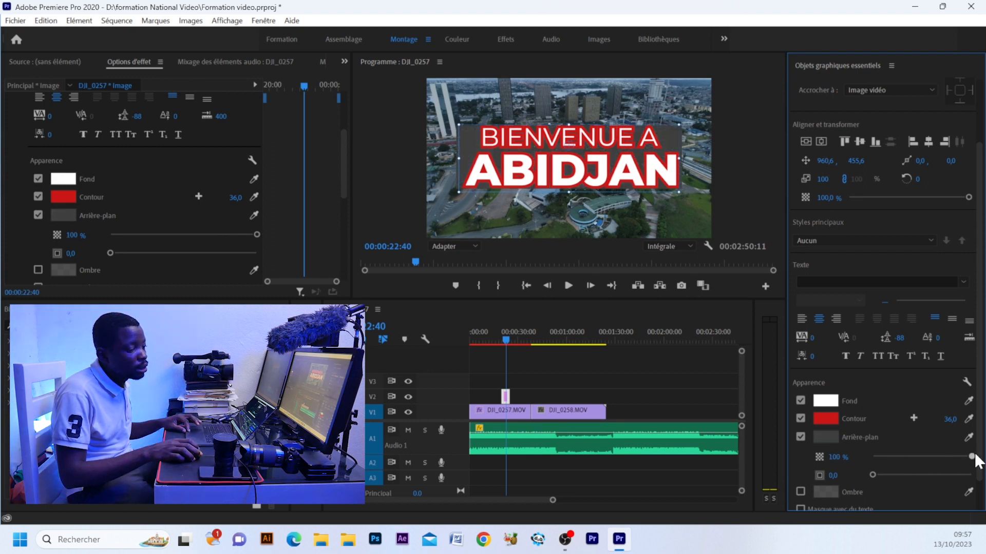
- Change the title's background color to black
{"action": "left_click", "coordinate": [826, 436]}
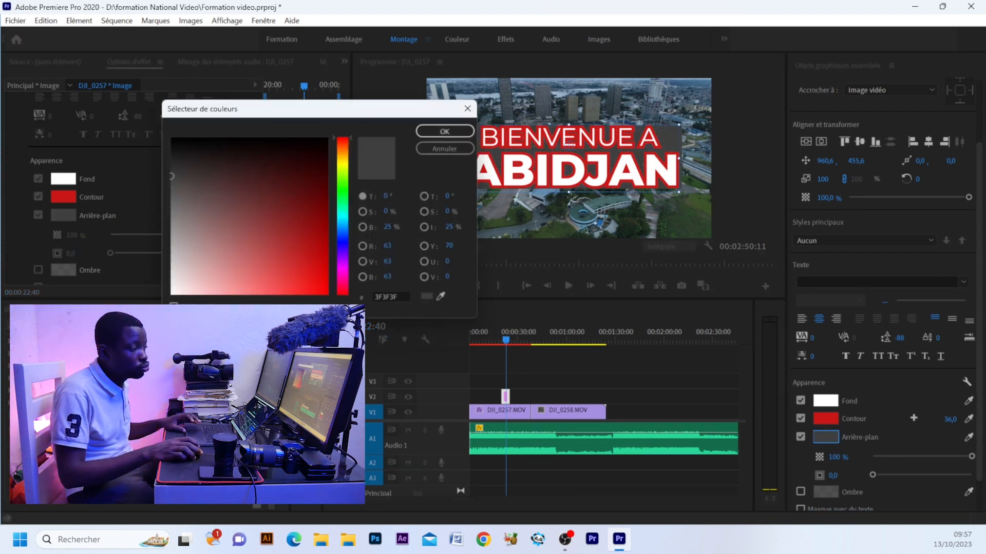
{"action": "left_click_drag", "start_coordinate": [229, 175], "coordinate": [231, 137]}
{"action": "left_click", "coordinate": [445, 131]}
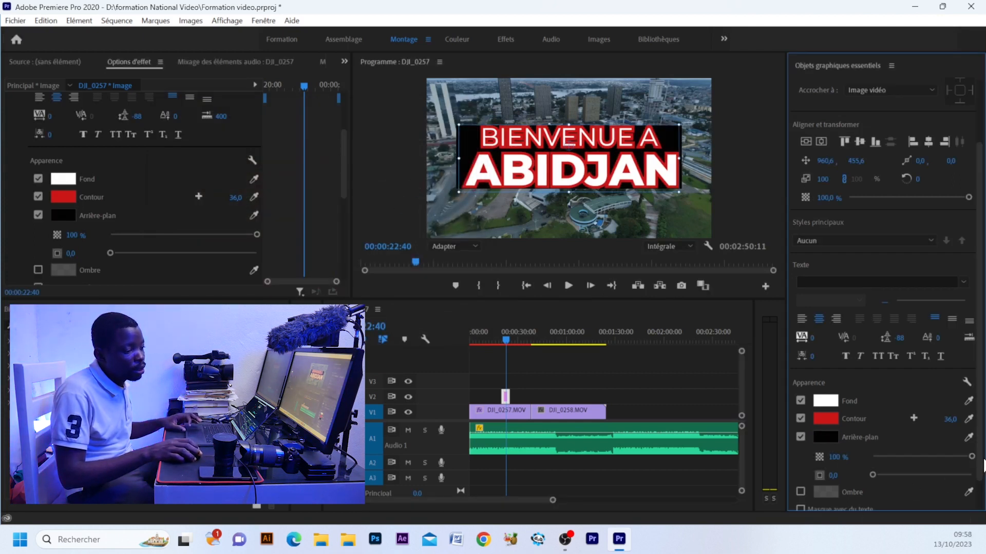
- Try a background size of 8.7 around the title, and turn the background off
{"action": "scroll", "coordinate": [982, 467], "scroll_direction": "down", "scroll_amount": 2}
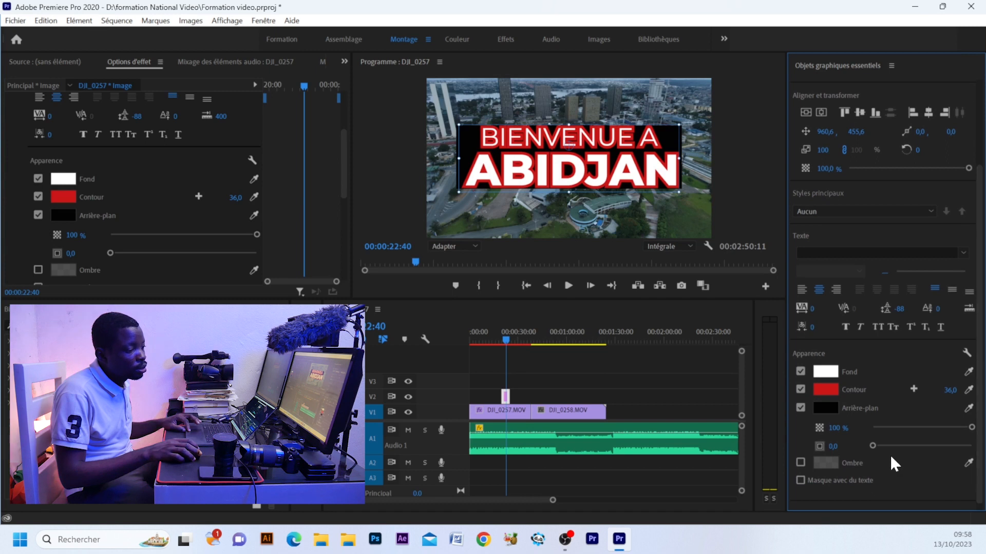
{"action": "mouse_move", "coordinate": [873, 446]}
{"action": "left_mouse_down"}
{"action": "mouse_move", "coordinate": [892, 446]}
{"action": "mouse_move", "coordinate": [881, 445]}
{"action": "left_mouse_up"}
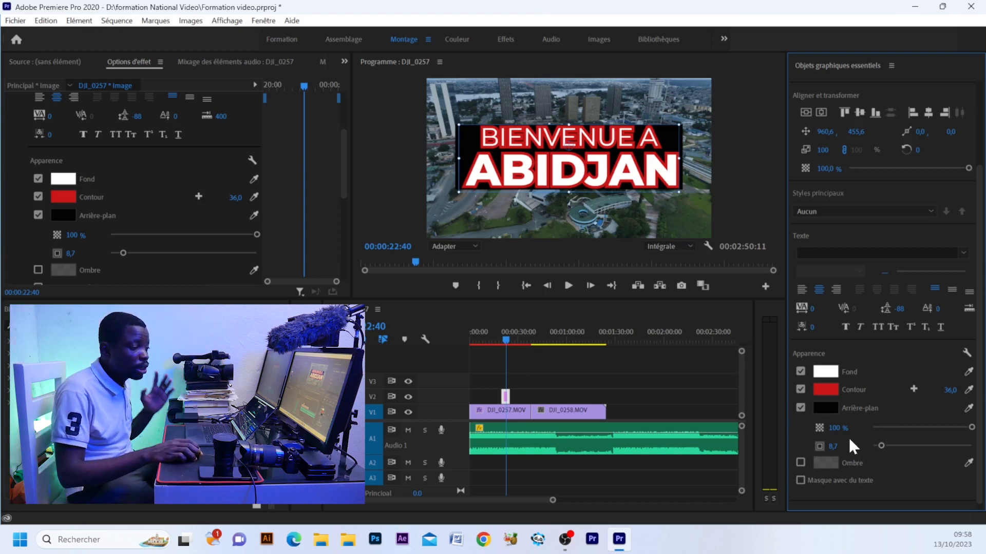
{"action": "left_click", "coordinate": [800, 408]}
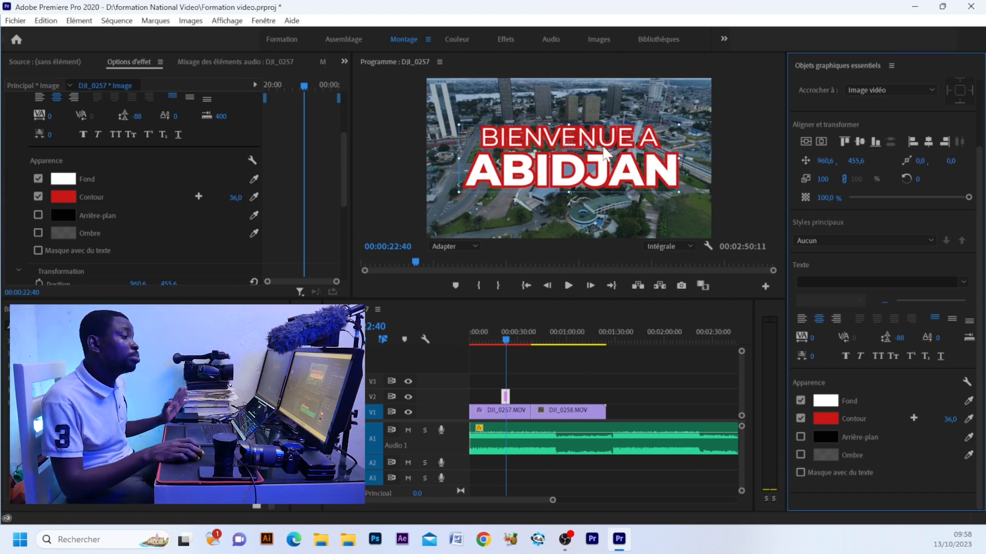
- Compare the title with and without its outline, and reduce the outline width to 22
{"action": "left_click", "coordinate": [800, 417]}
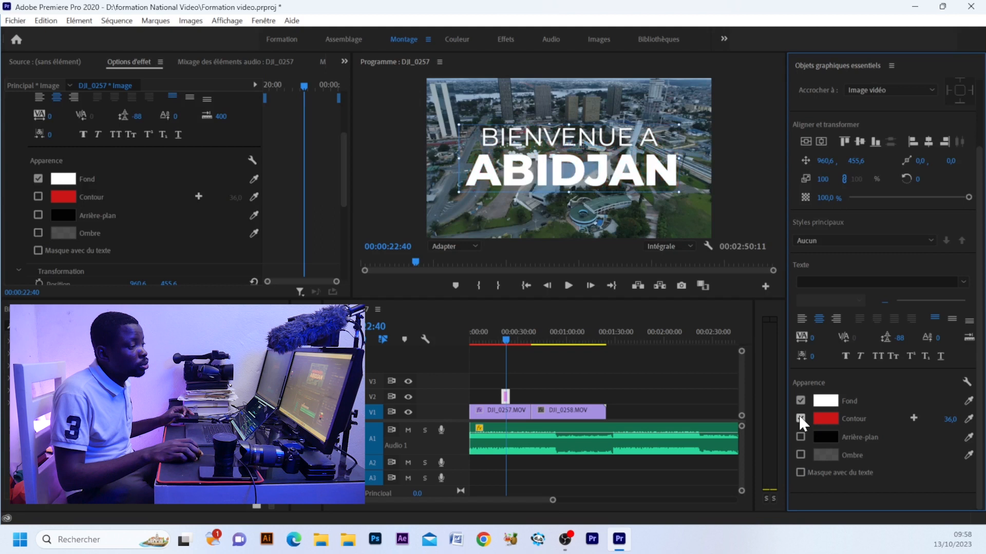
{"action": "left_click", "coordinate": [799, 418]}
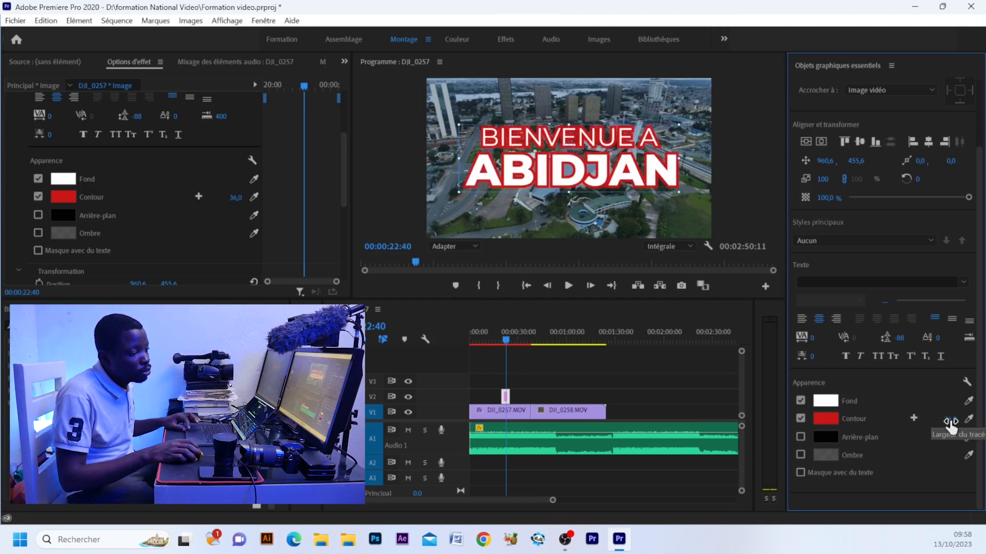
{"action": "left_click_drag", "start_coordinate": [947, 419], "coordinate": [942, 419]}
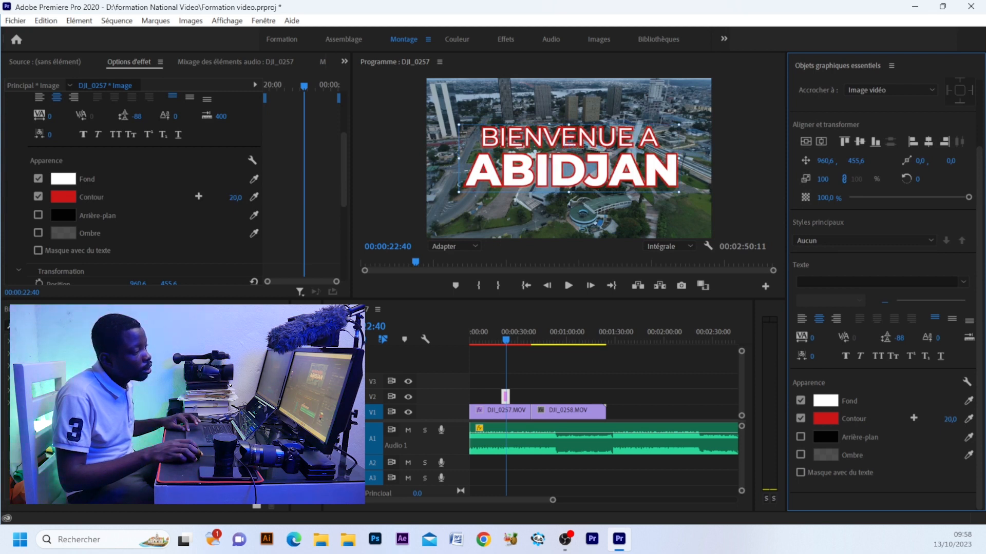
{"action": "left_click_drag", "start_coordinate": [943, 419], "coordinate": [944, 419]}
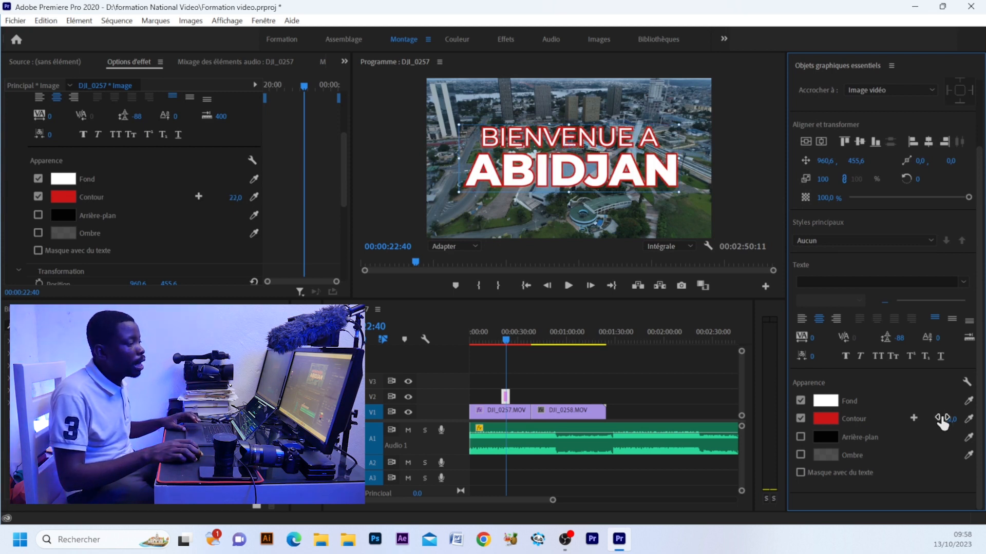
- Move the playhead to 00:00:21:38 over the title clip, with the timeline magnified around it
{"action": "left_click", "coordinate": [505, 338]}
{"action": "key", "text": "="}
{"action": "key", "text": "="}
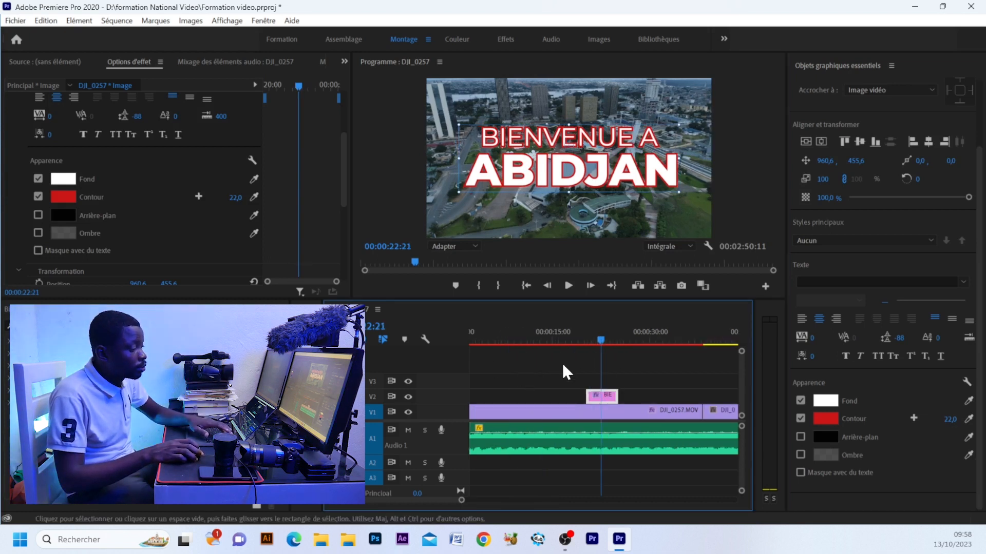
{"action": "key", "text": "="}
{"action": "left_click", "coordinate": [591, 339]}
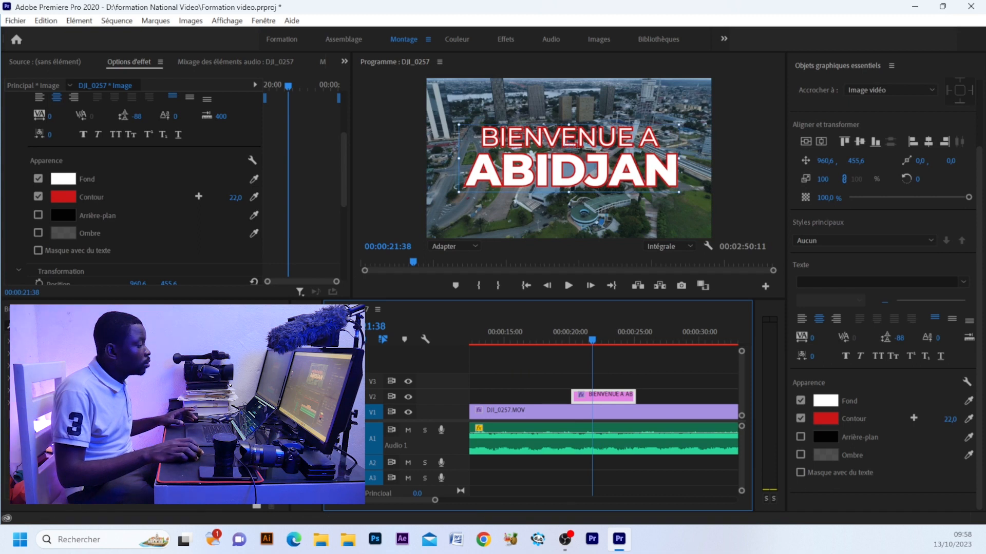
{"action": "left_click", "coordinate": [544, 155]}
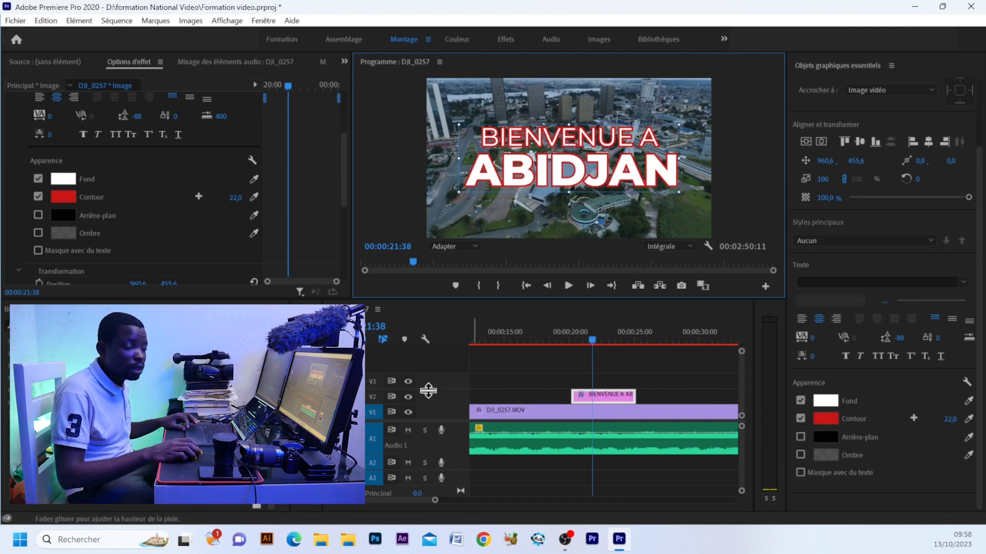
- Increase the height of video track V2 until the title clip shows its thumbnail
{"action": "left_click_drag", "start_coordinate": [429, 391], "coordinate": [434, 400]}
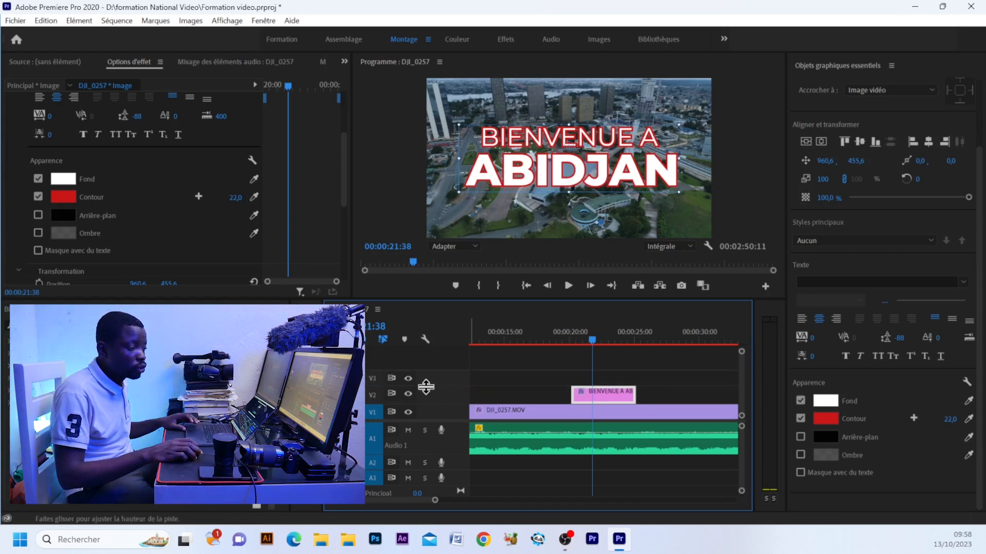
{"action": "left_click_drag", "start_coordinate": [425, 387], "coordinate": [425, 387]}
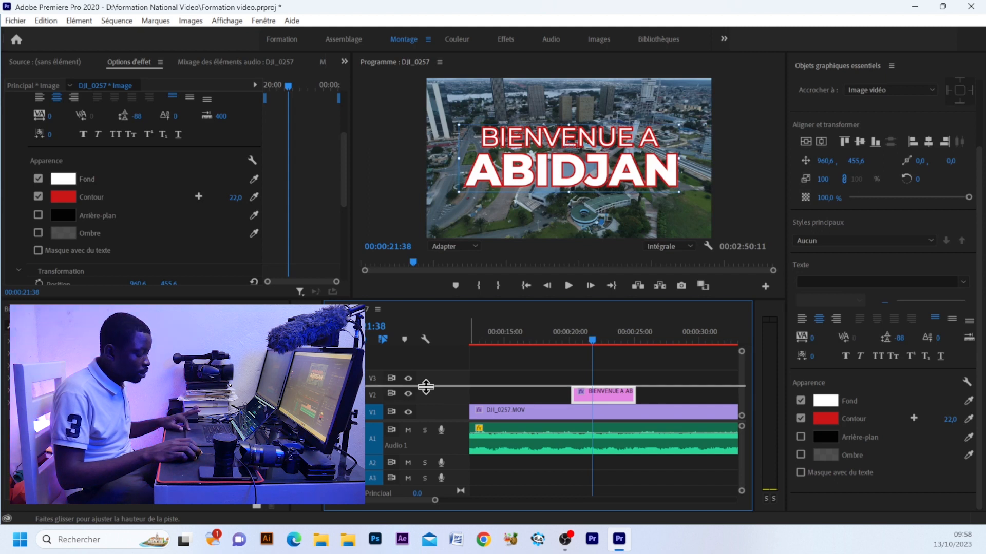
{"action": "left_click_drag", "start_coordinate": [426, 386], "coordinate": [425, 374]}
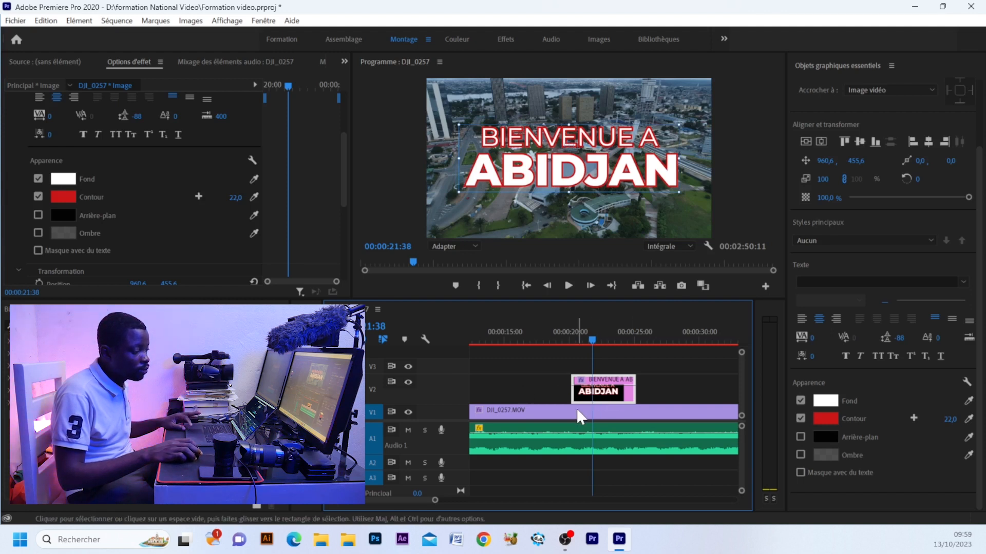
- Select the title clip on V2 and add an opacity keyframe with the Pen tool about one second after its start
{"action": "key", "text": "="}
{"action": "key", "text": "="}
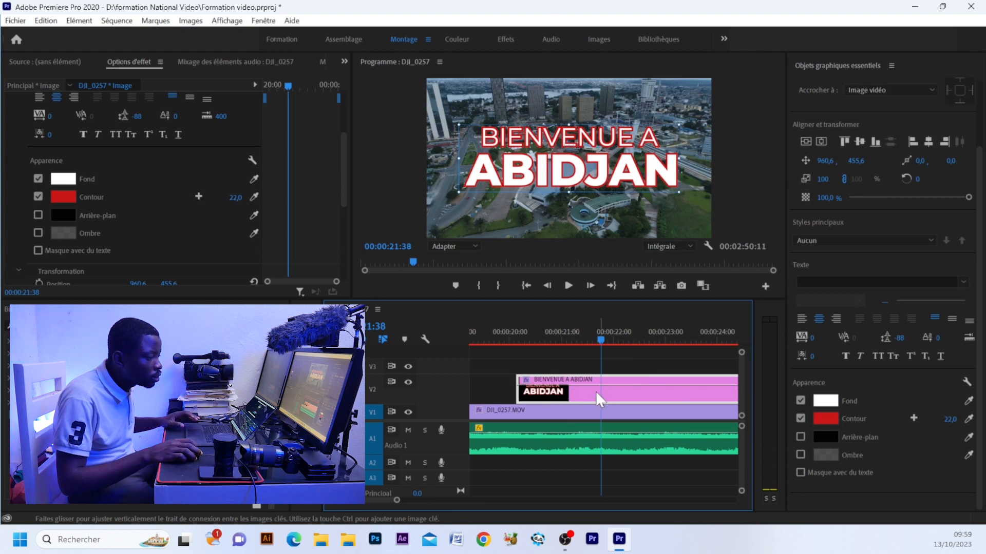
{"action": "left_click", "coordinate": [490, 373]}
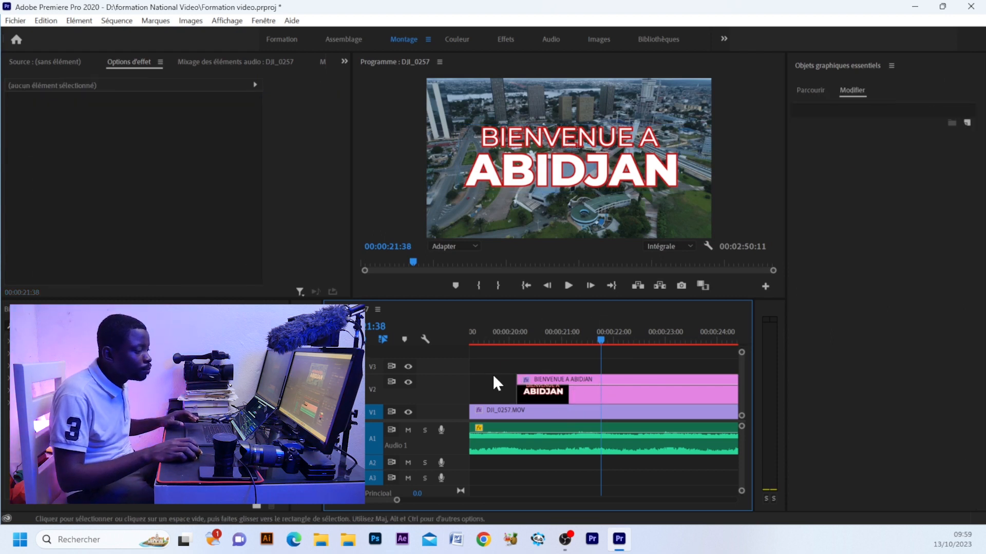
{"action": "left_click", "coordinate": [581, 385]}
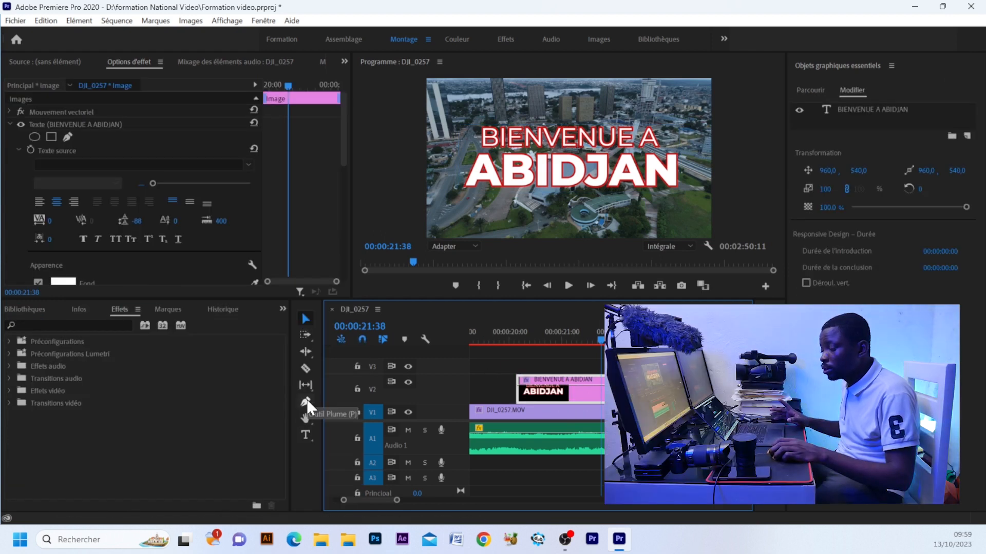
{"action": "left_click", "coordinate": [306, 401]}
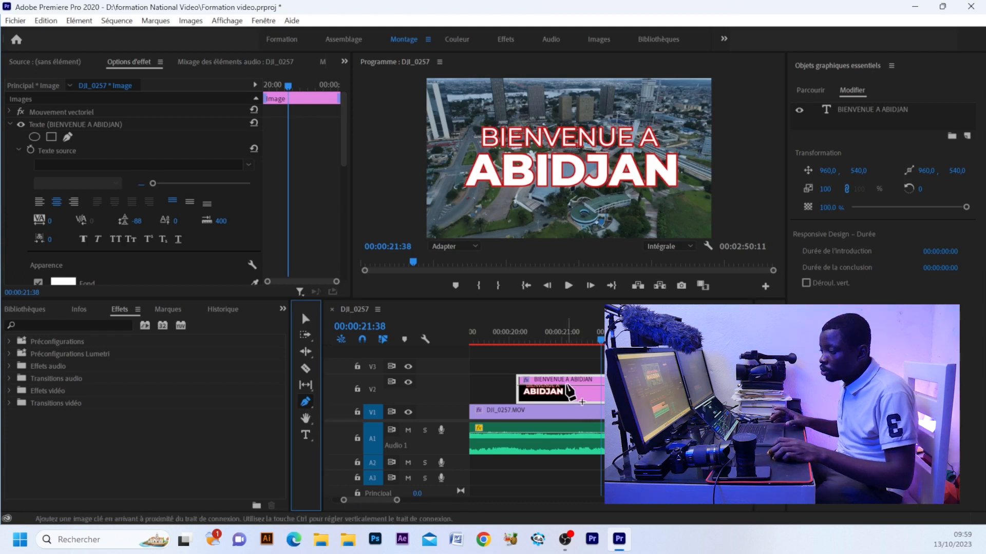
{"action": "left_click", "coordinate": [570, 393]}
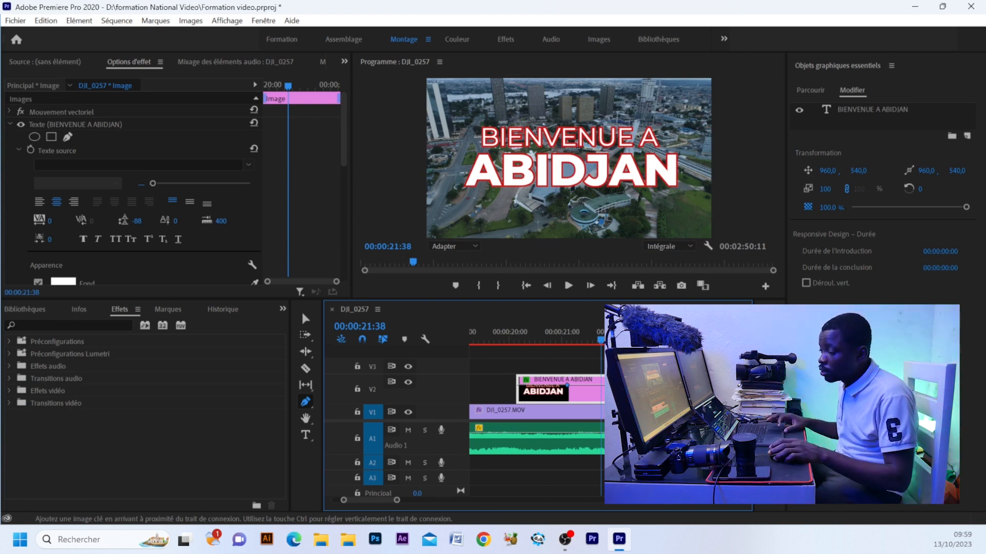
- Keep that opacity keyframe at 100%, and add one at the title clip's start lowered to 0 for a fade-in
{"action": "left_click_drag", "start_coordinate": [567, 385], "coordinate": [571, 403]}
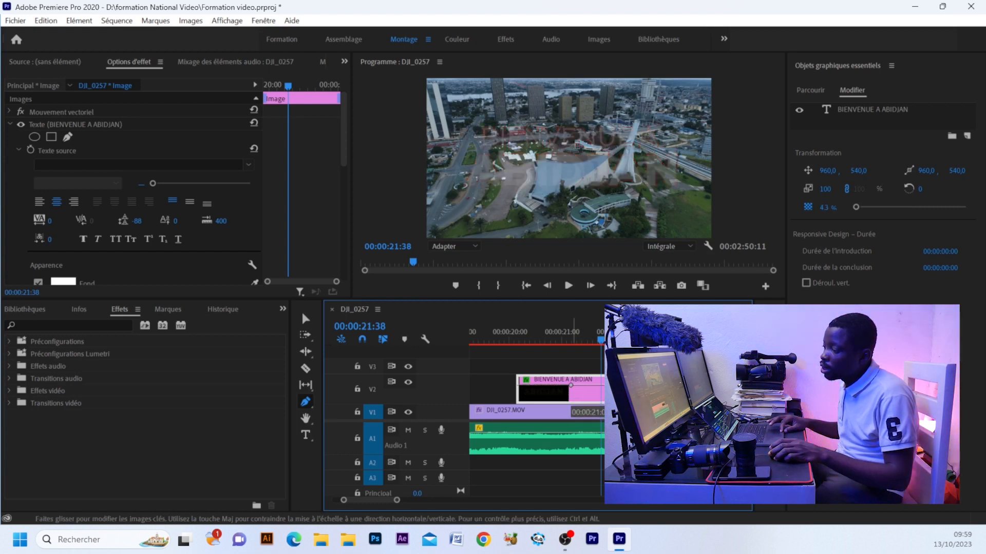
{"action": "left_click_drag", "start_coordinate": [571, 384], "coordinate": [571, 379]}
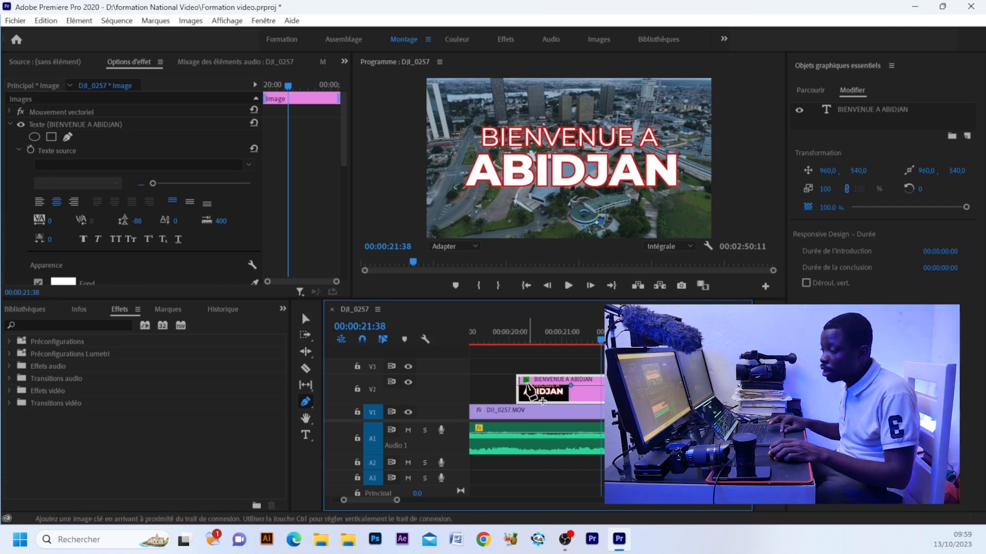
{"action": "left_click", "coordinate": [543, 402]}
{"action": "left_click_drag", "start_coordinate": [543, 402], "coordinate": [518, 416]}
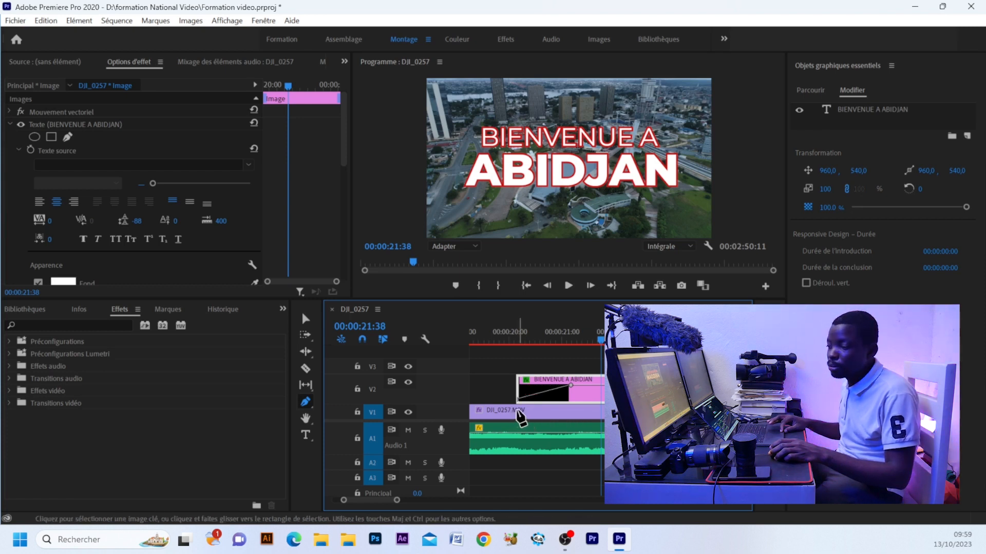
- Create a fade-out with an opacity keyframe about one second before the title clip's end and another lowered to 0 at 00:00:25:07
{"action": "left_click_drag", "start_coordinate": [397, 500], "coordinate": [413, 502]}
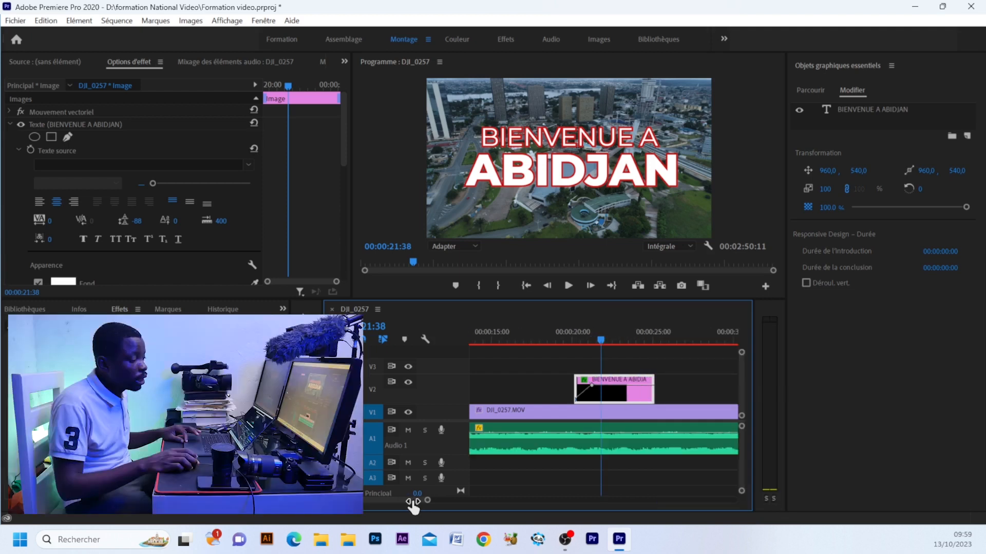
{"action": "left_click", "coordinate": [635, 386]}
{"action": "left_click_drag", "start_coordinate": [652, 386], "coordinate": [657, 402]}
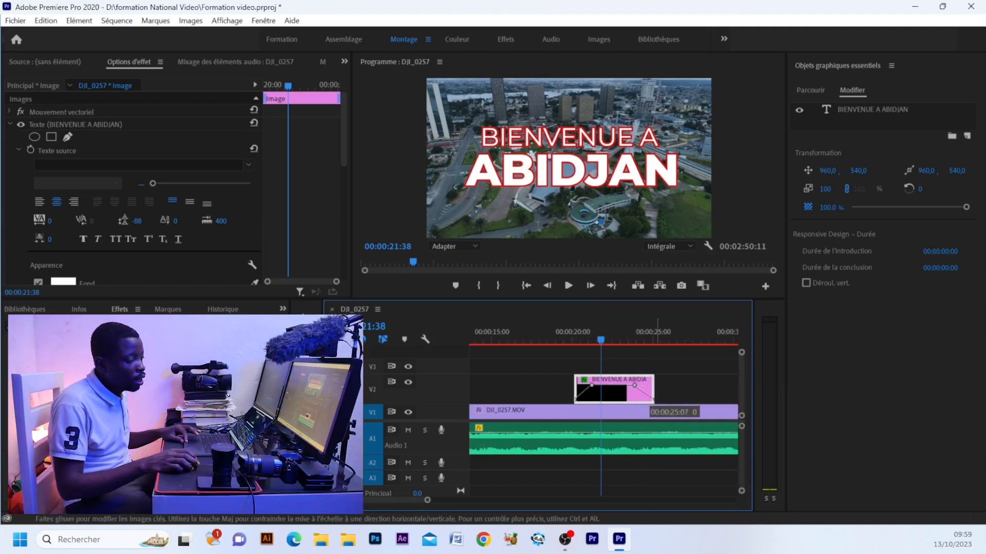
- Play the sequence twice from just before the title clip to check how it fades in
{"action": "left_click", "coordinate": [565, 339]}
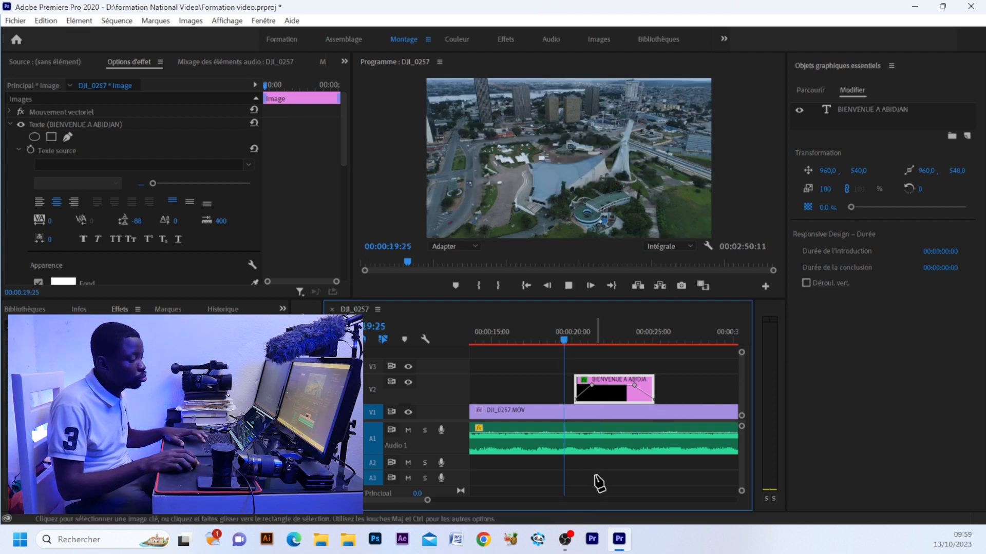
{"action": "key", "text": "space"}
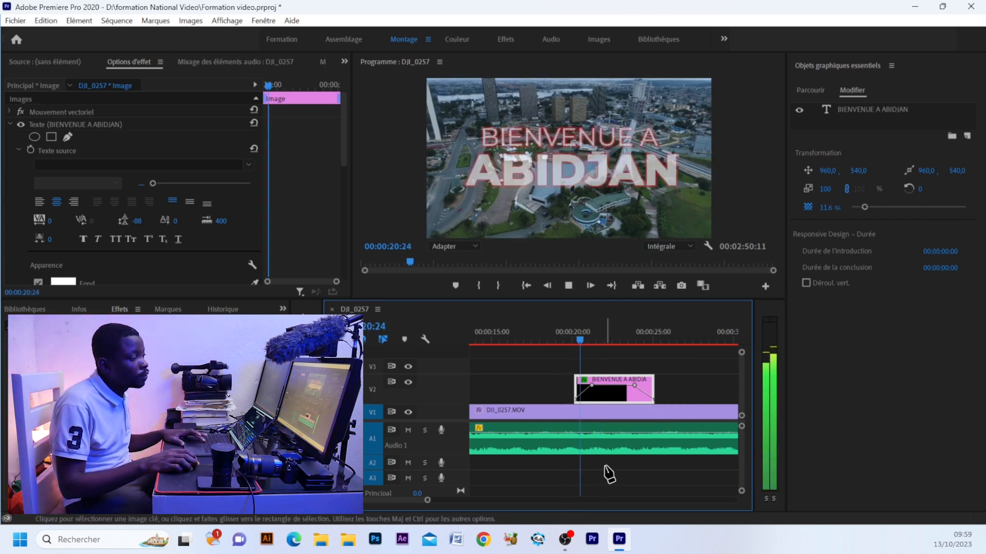
{"action": "key", "text": "space"}
{"action": "left_click", "coordinate": [568, 337]}
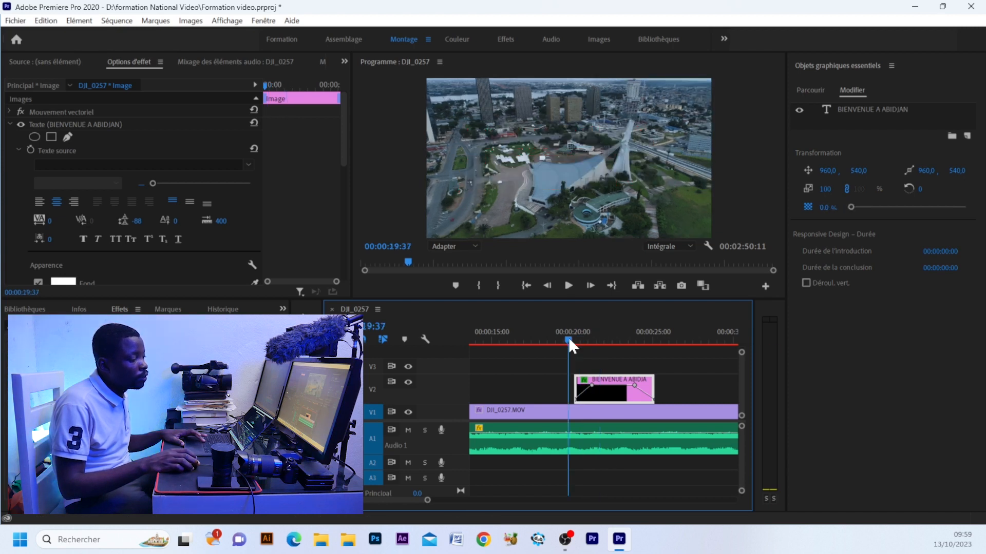
{"action": "key", "text": "space"}
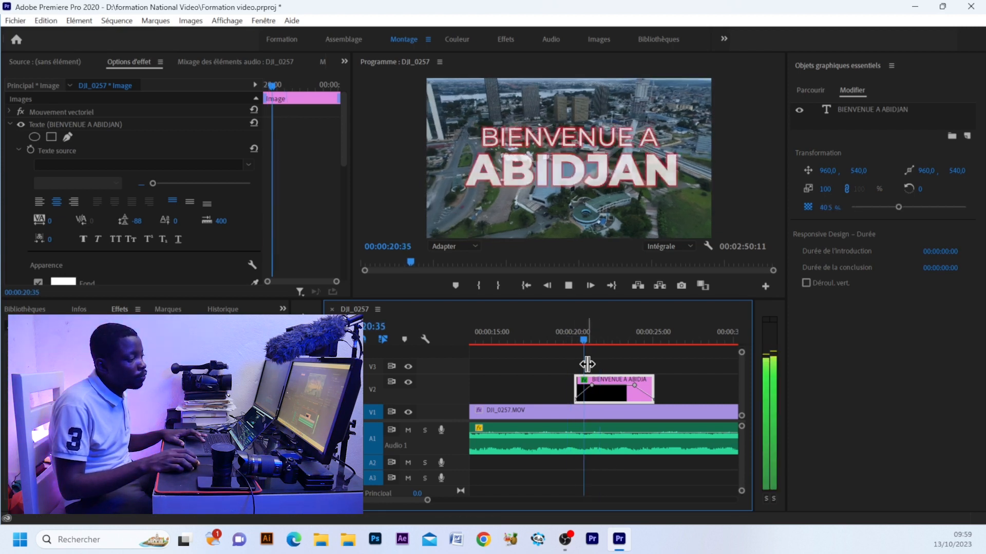
{"action": "key", "text": "space"}
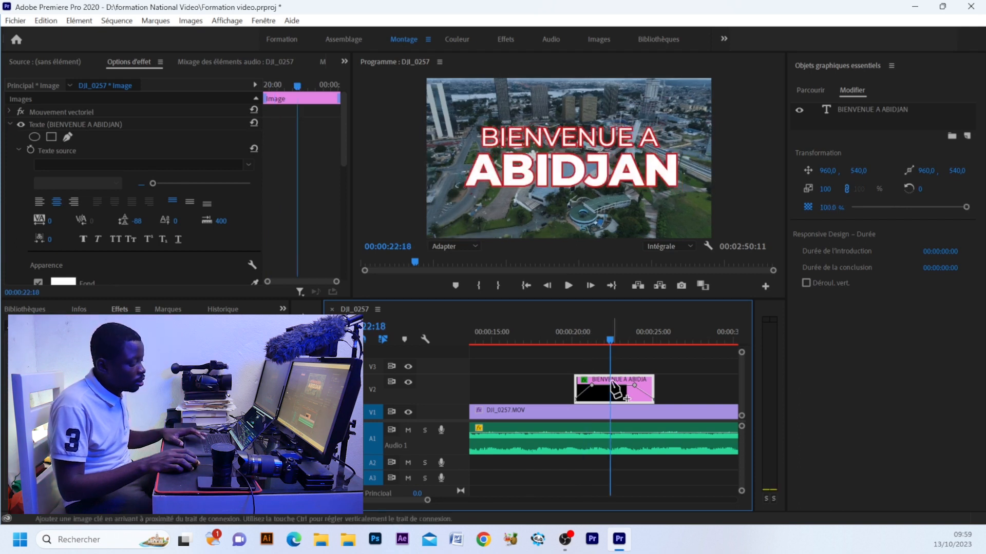
- Lengthen the fade-in by moving its full-opacity keyframe about half a second later, and preview it
{"action": "key", "text": "="}
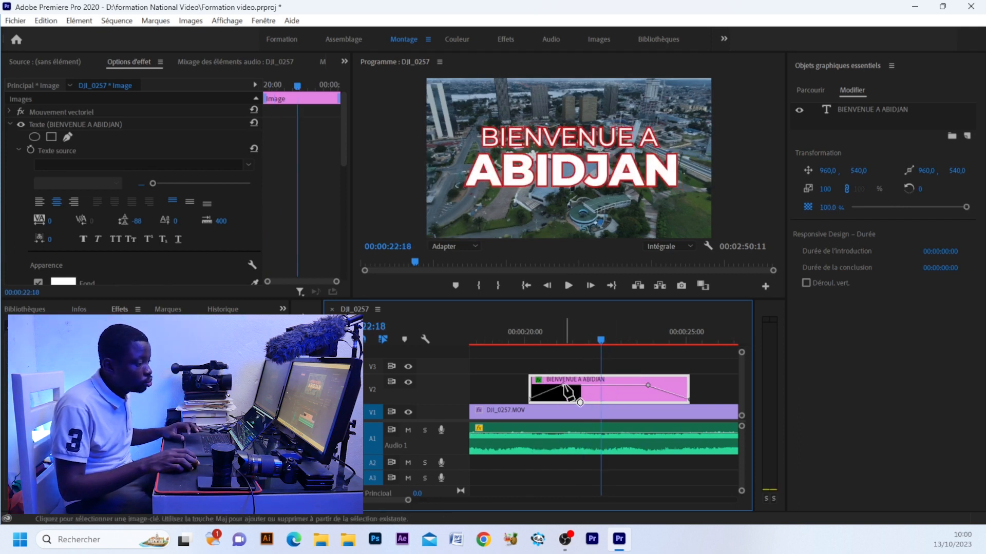
{"action": "left_click_drag", "start_coordinate": [581, 402], "coordinate": [583, 385]}
{"action": "left_click", "coordinate": [522, 341]}
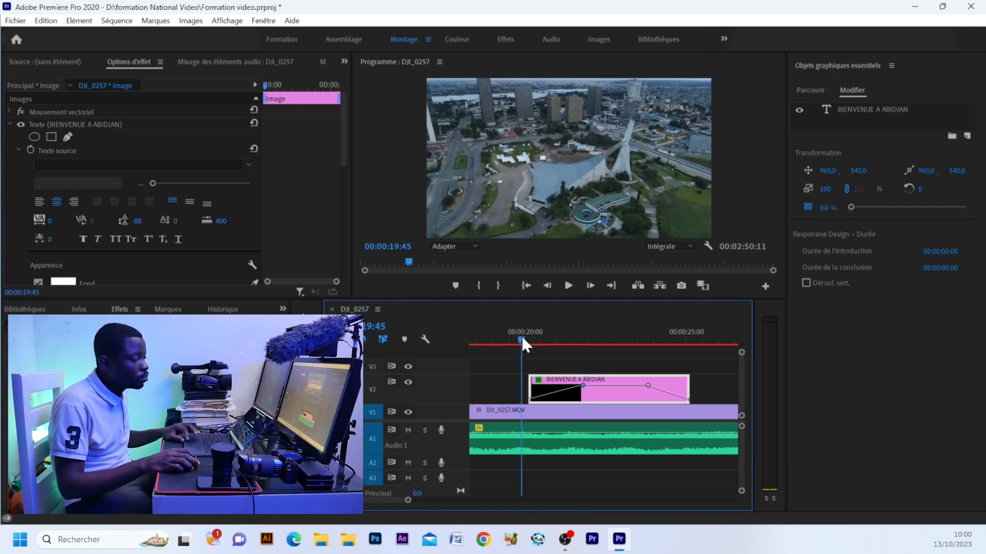
{"action": "key", "text": "space"}
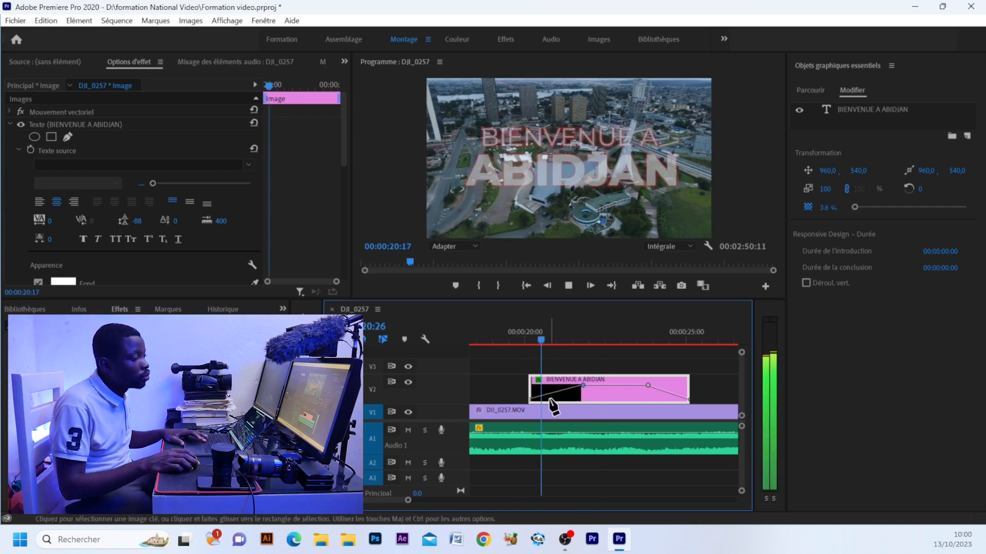
{"action": "key", "text": "space"}
- Replay the lengthened fade-in twice, starting around 00:00:20:00, to judge its speed
{"action": "left_click", "coordinate": [523, 334]}
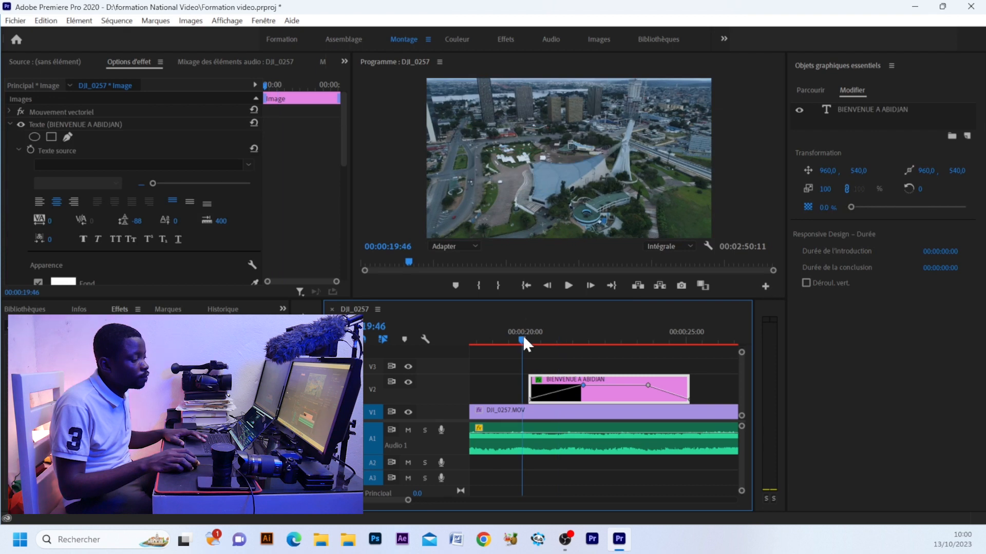
{"action": "key", "text": "space"}
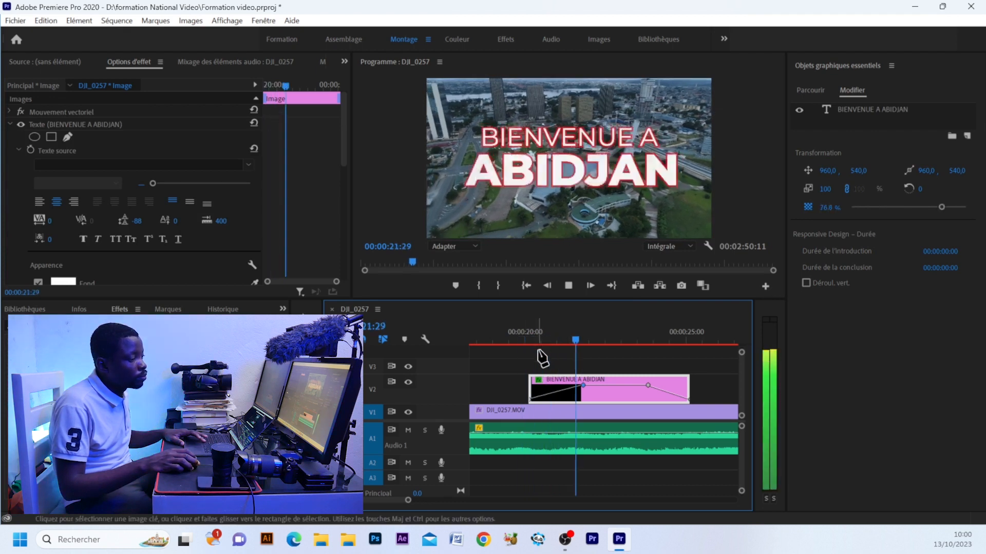
{"action": "key", "text": "space"}
{"action": "left_click", "coordinate": [528, 342]}
{"action": "key", "text": "space"}
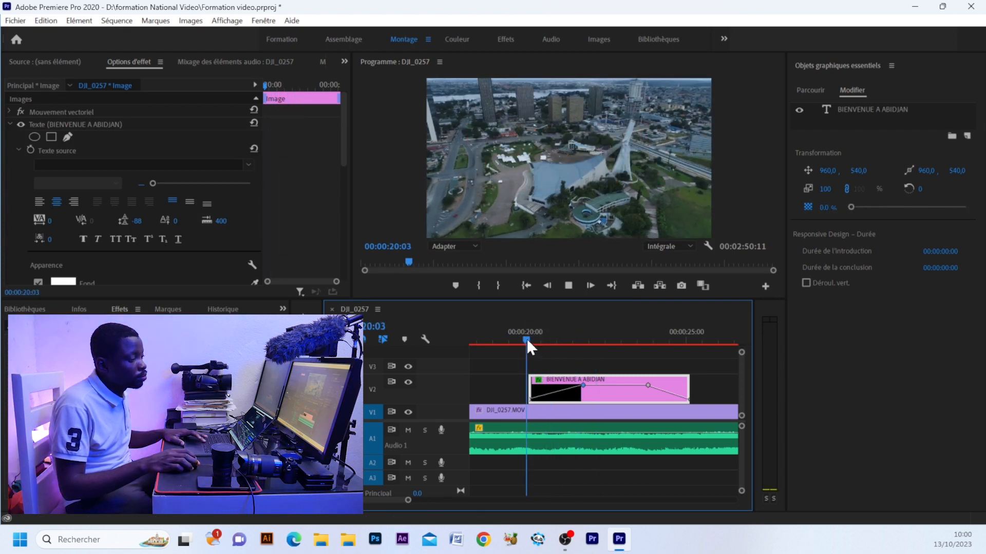
{"action": "key", "text": "space"}
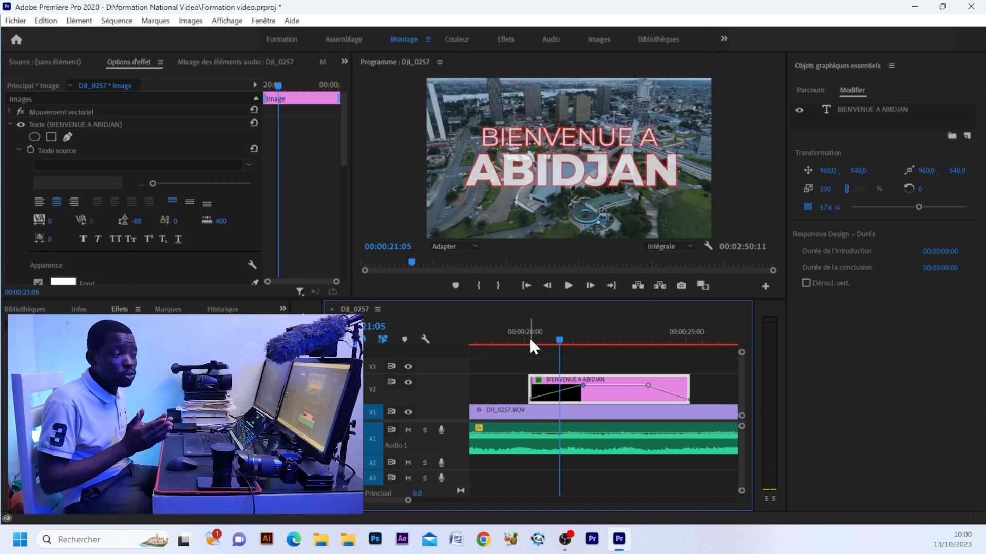
- Scrub through the title clip and replay it from just before its start to review the fade-in and fade-out
{"action": "mouse_move", "coordinate": [530, 341]}
{"action": "left_mouse_down"}
{"action": "mouse_move", "coordinate": [521, 342]}
{"action": "mouse_move", "coordinate": [530, 340]}
{"action": "left_mouse_up"}
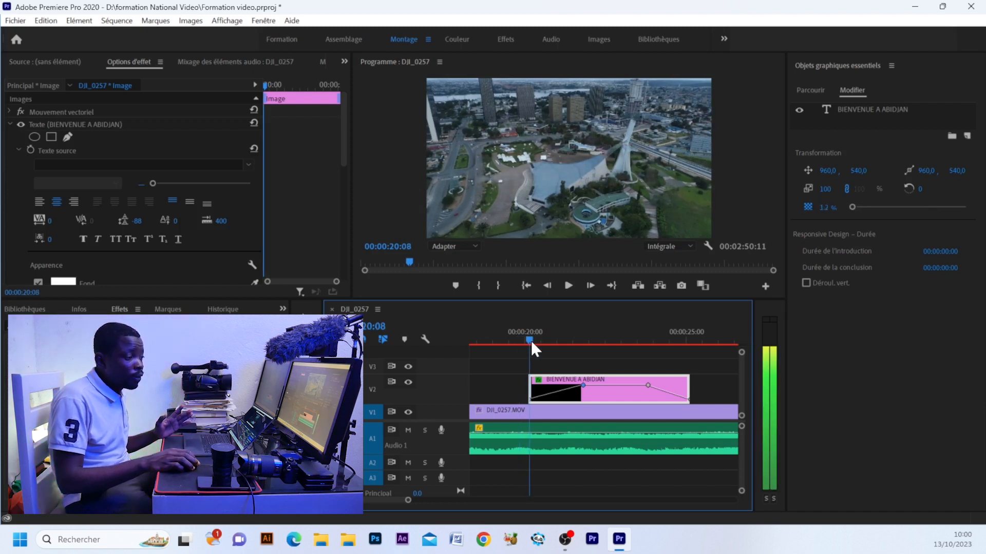
{"action": "left_click", "coordinate": [603, 342]}
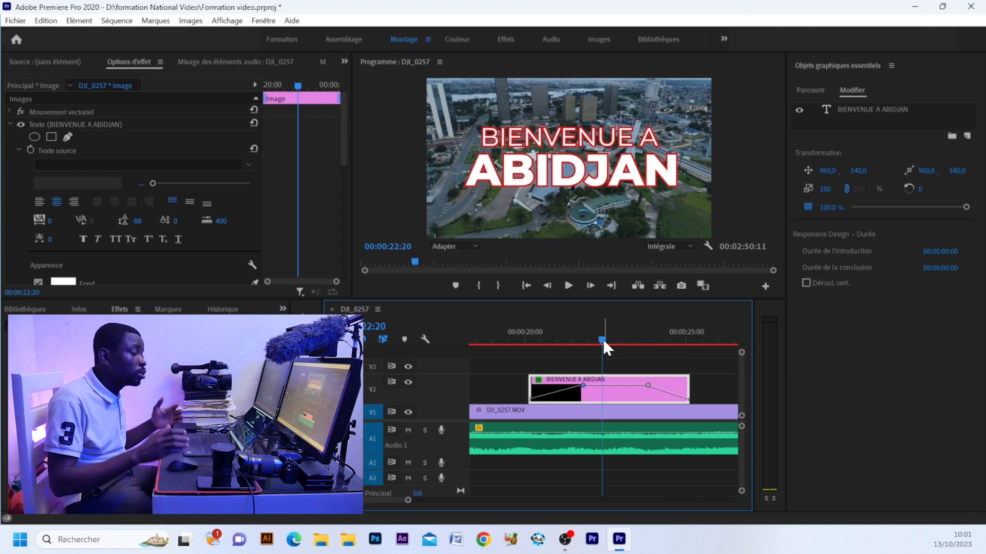
{"action": "left_click", "coordinate": [533, 339]}
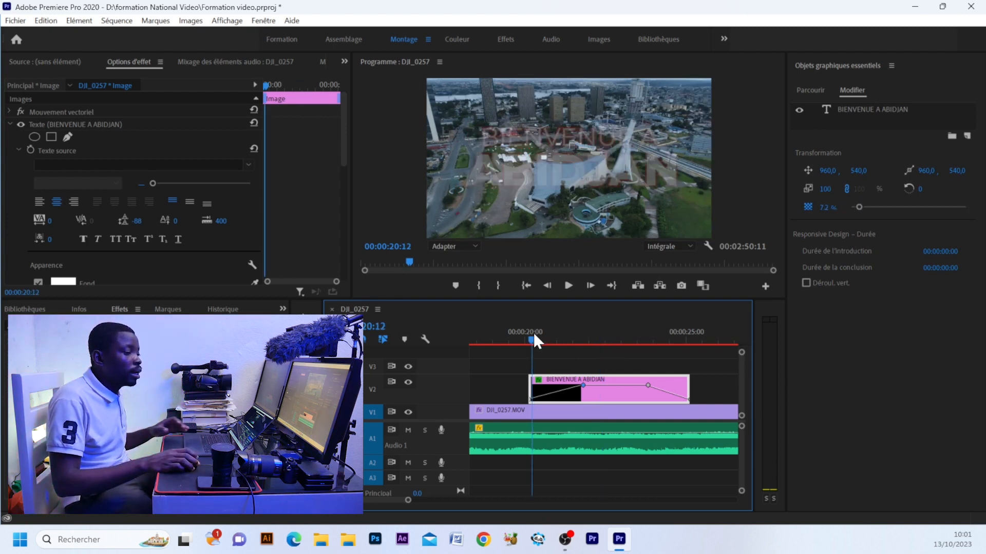
{"action": "left_click_drag", "start_coordinate": [531, 339], "coordinate": [524, 339]}
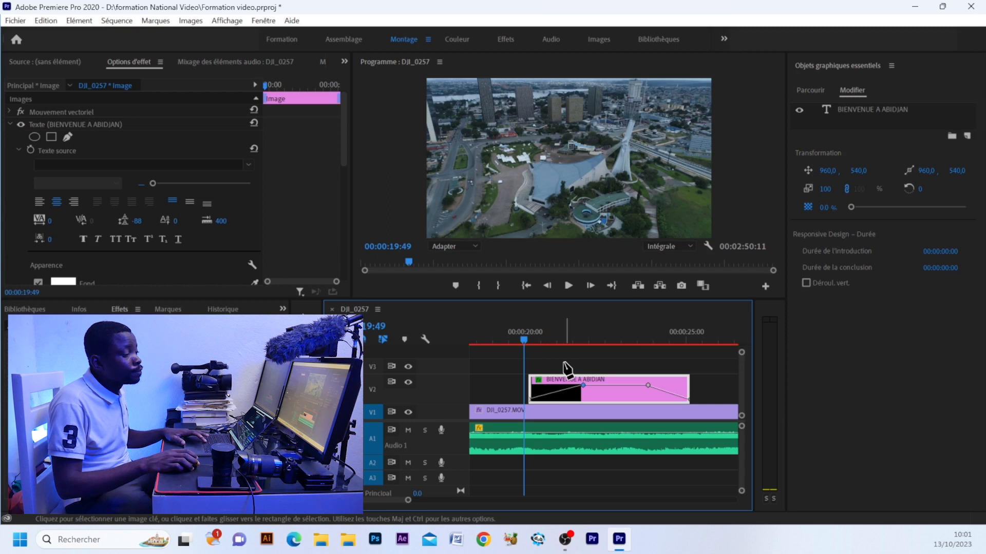
{"action": "key", "text": "space"}
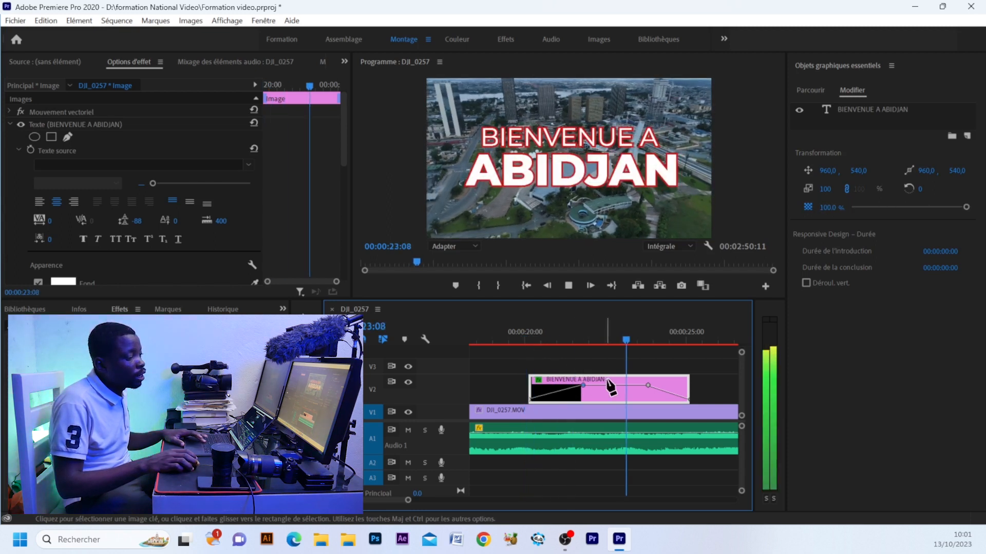
{"action": "key", "text": "space"}
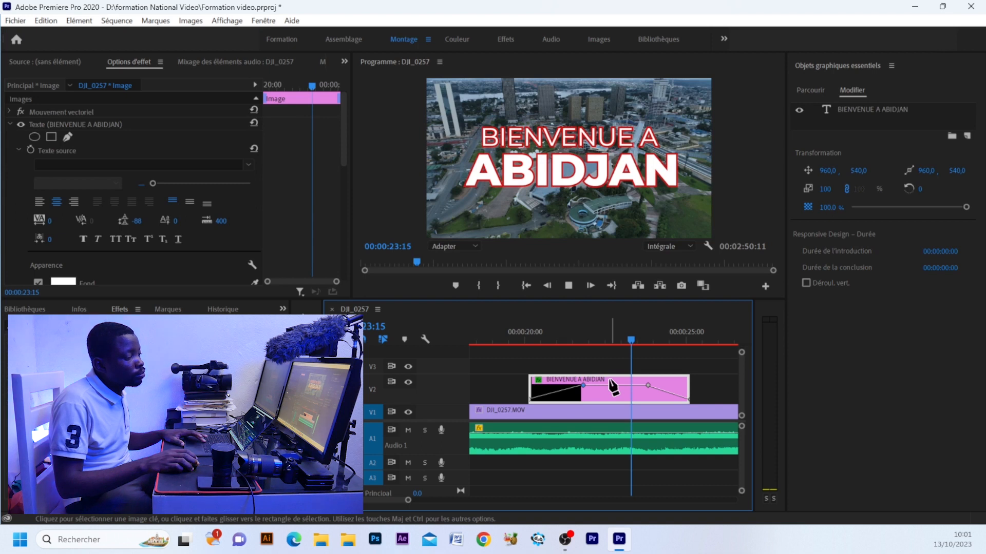
{"action": "key", "text": "space"}
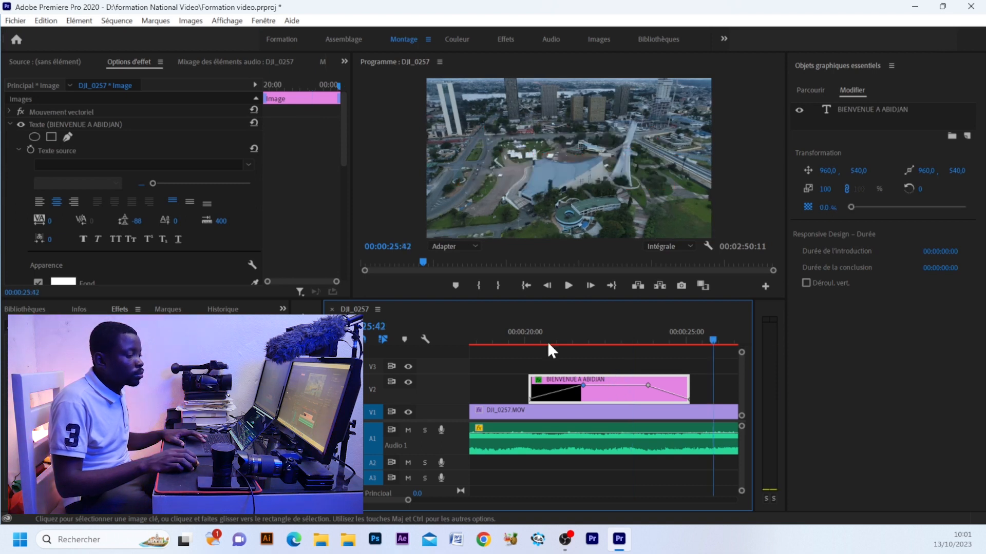
{"action": "left_click", "coordinate": [527, 339]}
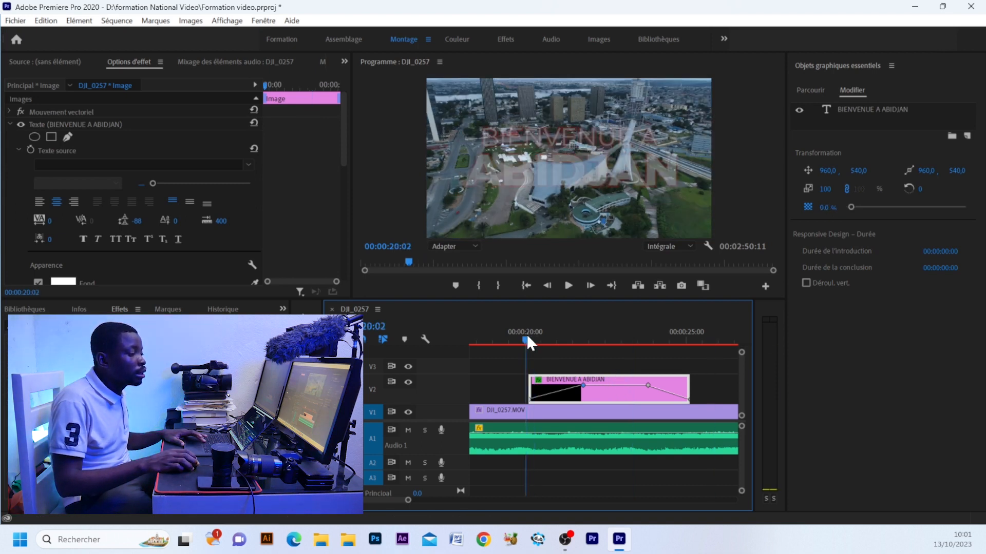
{"action": "key", "text": "space"}
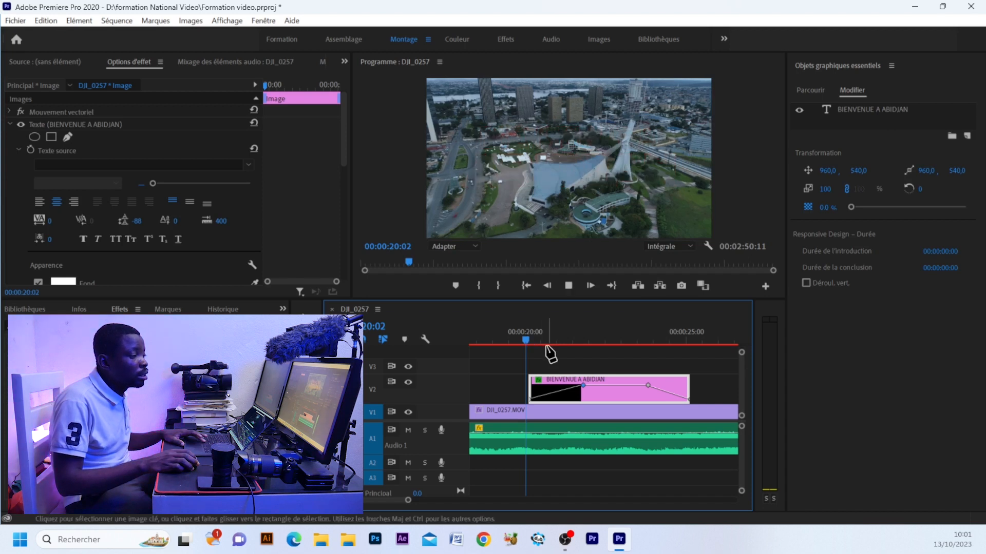
{"action": "key", "text": "space"}
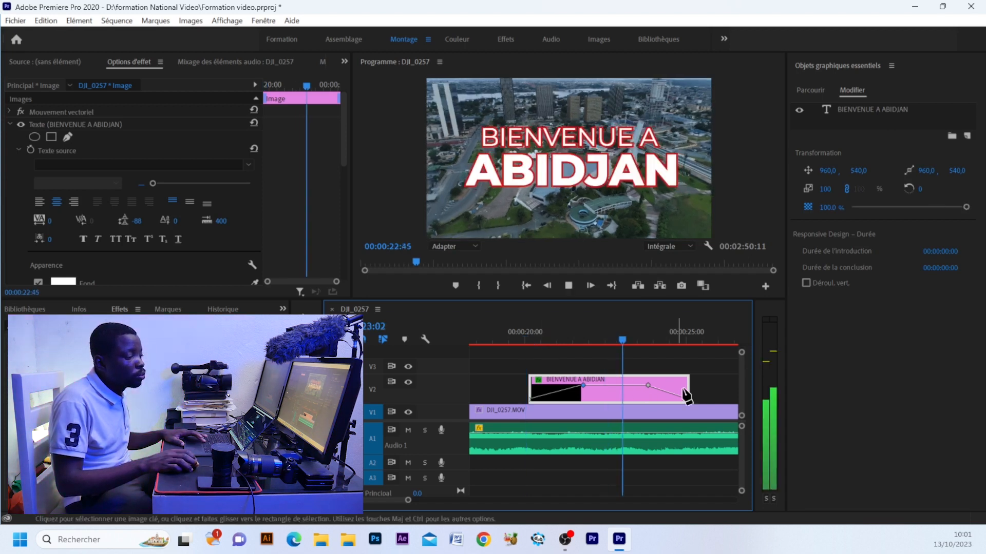
- Try to extend the title clip's end, undo the extension, and return the playhead to 00:00:20:05
{"action": "left_click_drag", "start_coordinate": [689, 389], "coordinate": [713, 387]}
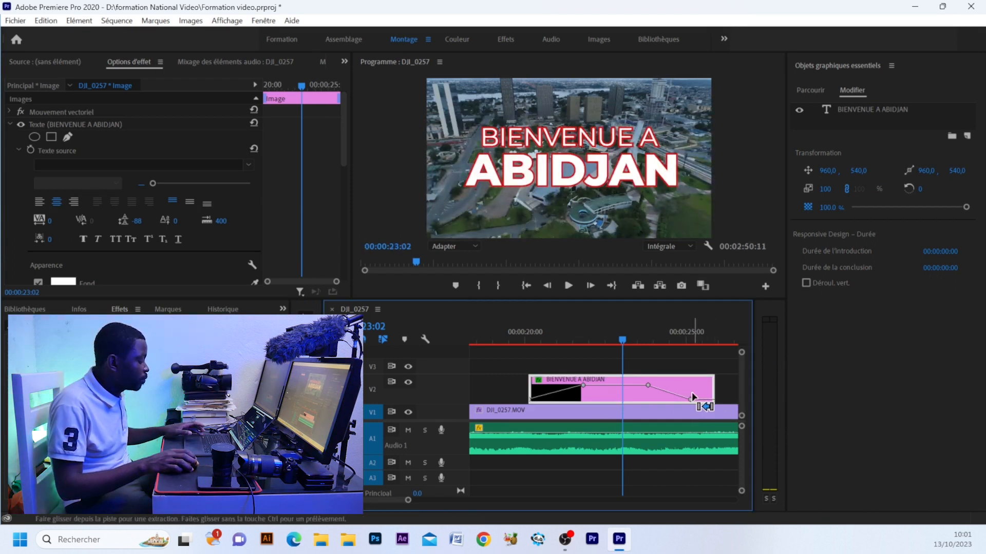
{"action": "key", "text": "ctrl+z"}
{"action": "left_click", "coordinate": [610, 343]}
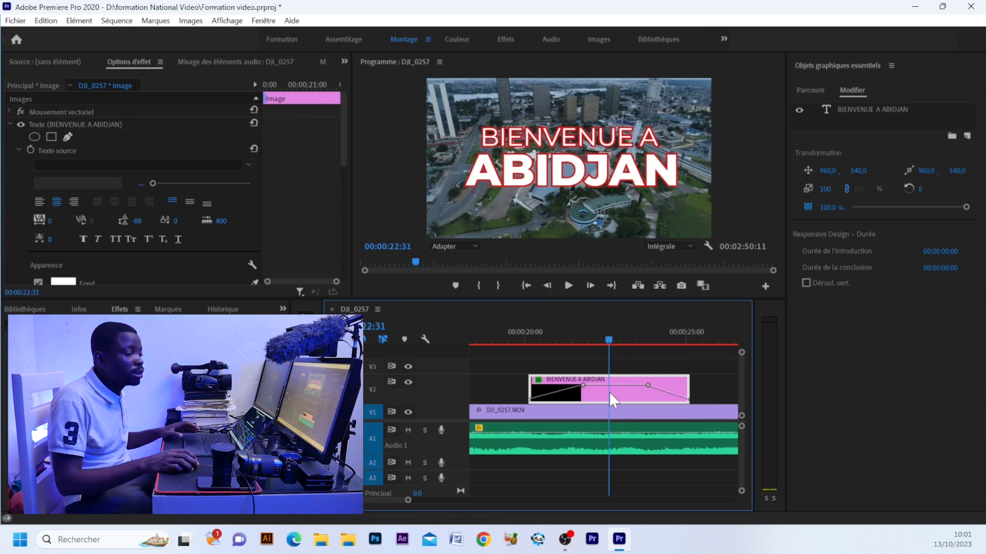
{"action": "left_click_drag", "start_coordinate": [525, 331], "coordinate": [528, 334]}
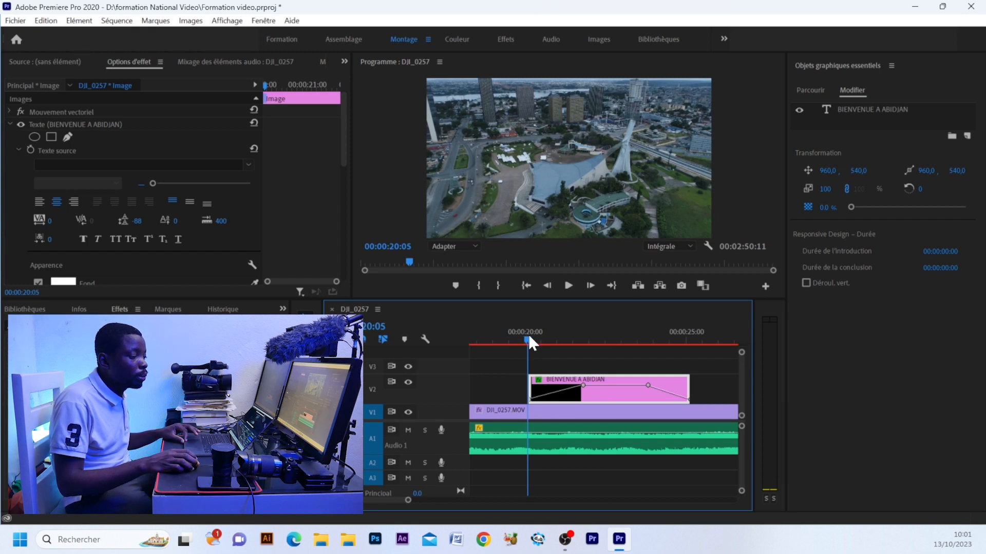
- Replay the title's fade-in and check the clip's duration in its speed/duration settings without changing it
{"action": "key", "text": "space"}
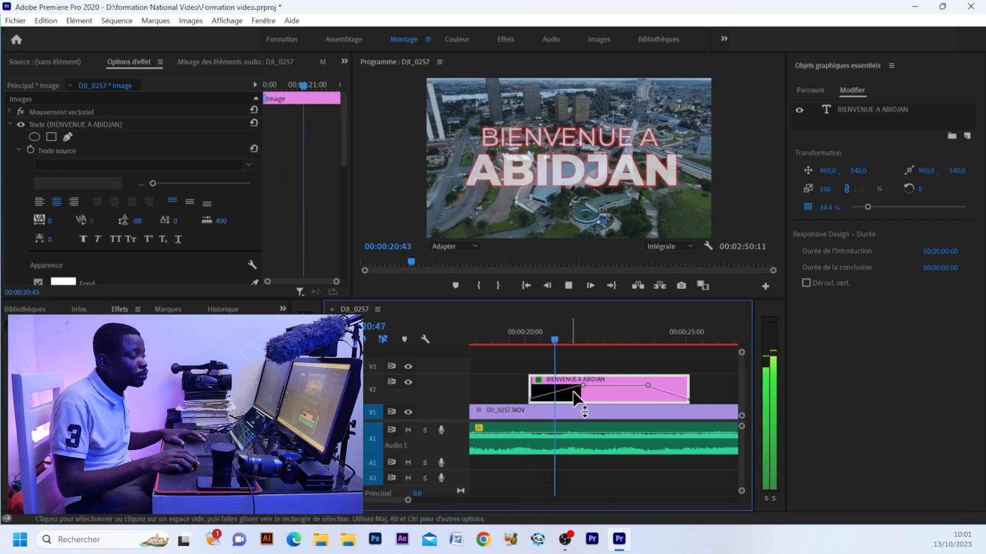
{"action": "key", "text": "space"}
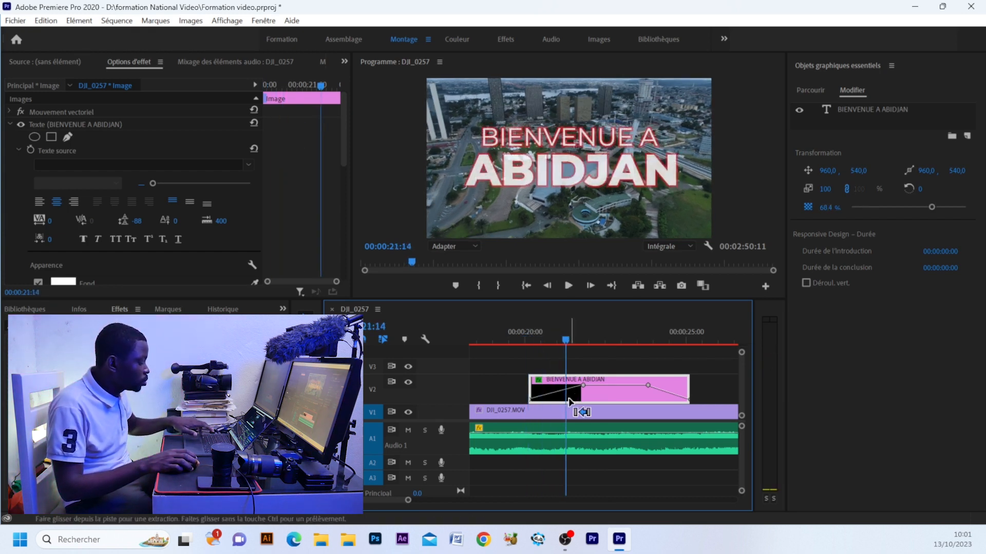
{"action": "key", "text": "ctrl+r"}
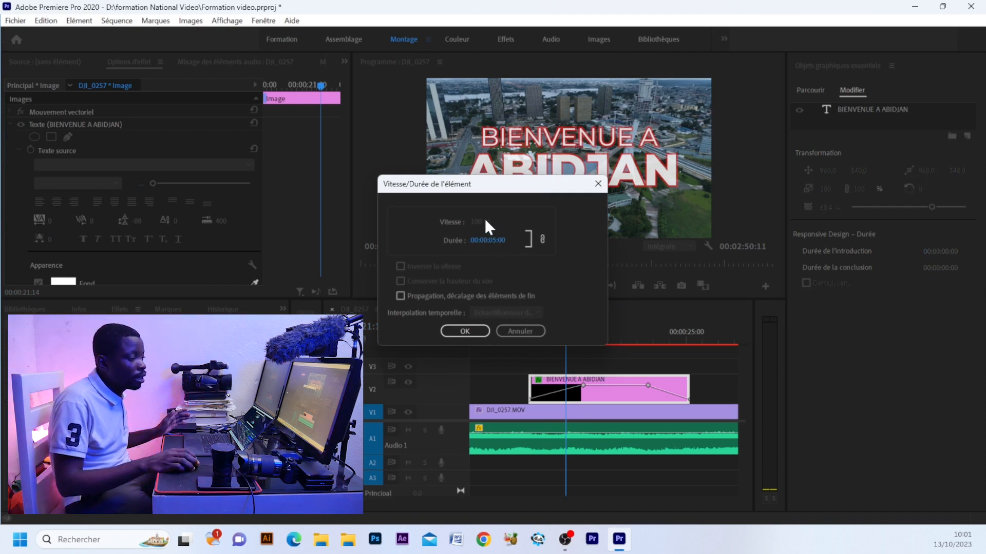
{"action": "left_click", "coordinate": [523, 331]}
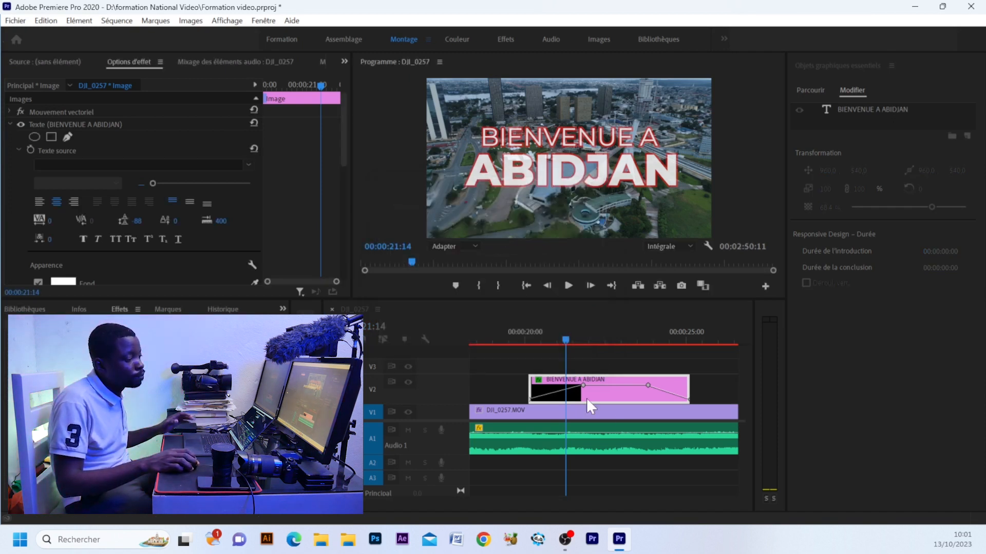
{"action": "left_click", "coordinate": [525, 339]}
{"action": "key", "text": "space"}
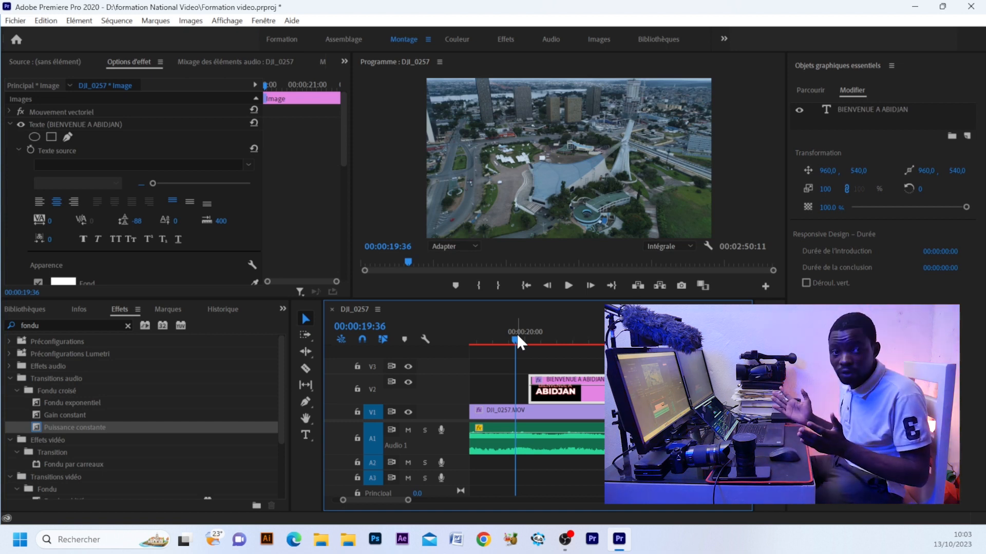
- Clear the effects search and expand the Fondu folder within the video transitions
{"action": "left_click_drag", "start_coordinate": [518, 336], "coordinate": [526, 337]}
{"action": "left_click", "coordinate": [128, 326]}
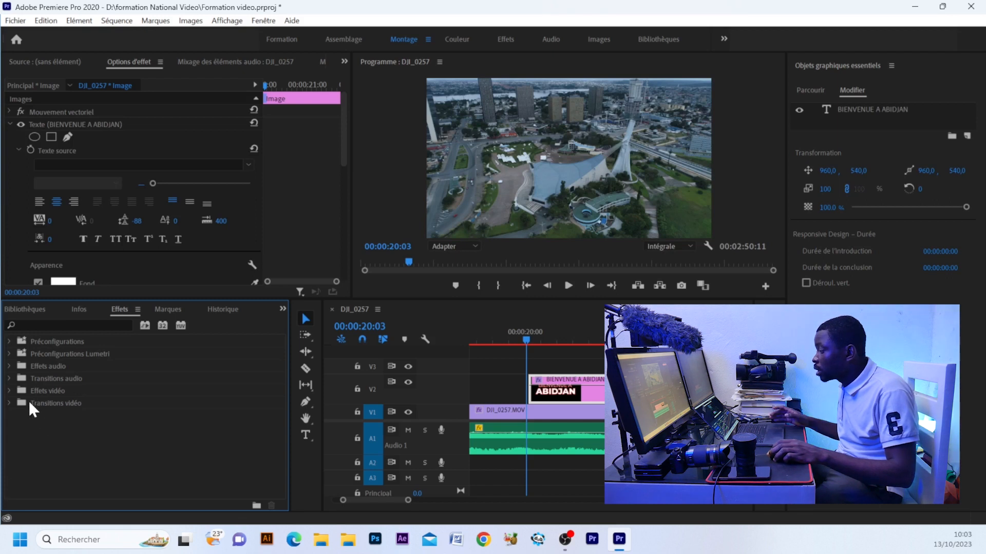
{"action": "left_click", "coordinate": [9, 391]}
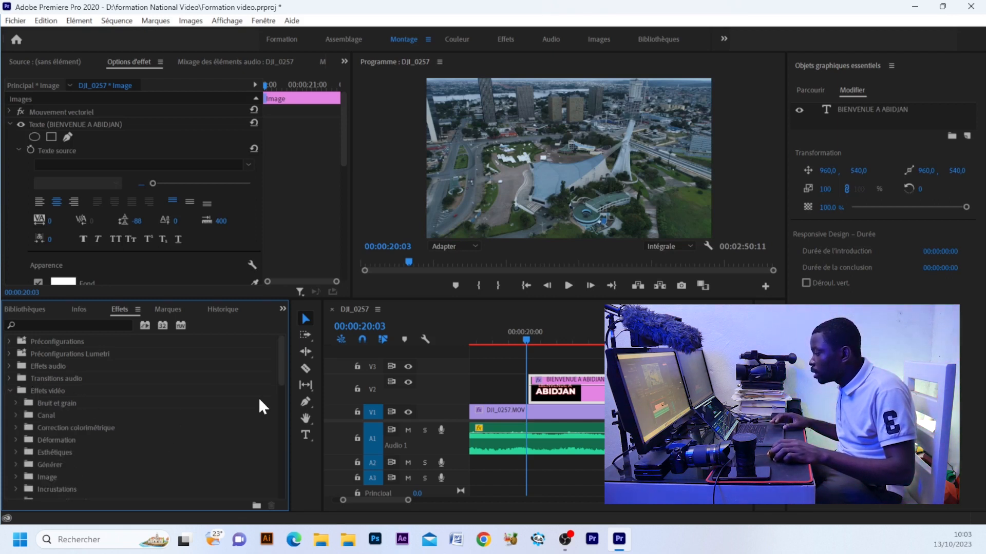
{"action": "mouse_move", "coordinate": [282, 362]}
{"action": "left_mouse_down"}
{"action": "mouse_move", "coordinate": [280, 379]}
{"action": "mouse_move", "coordinate": [279, 361]}
{"action": "left_mouse_up"}
{"action": "left_click", "coordinate": [9, 389]}
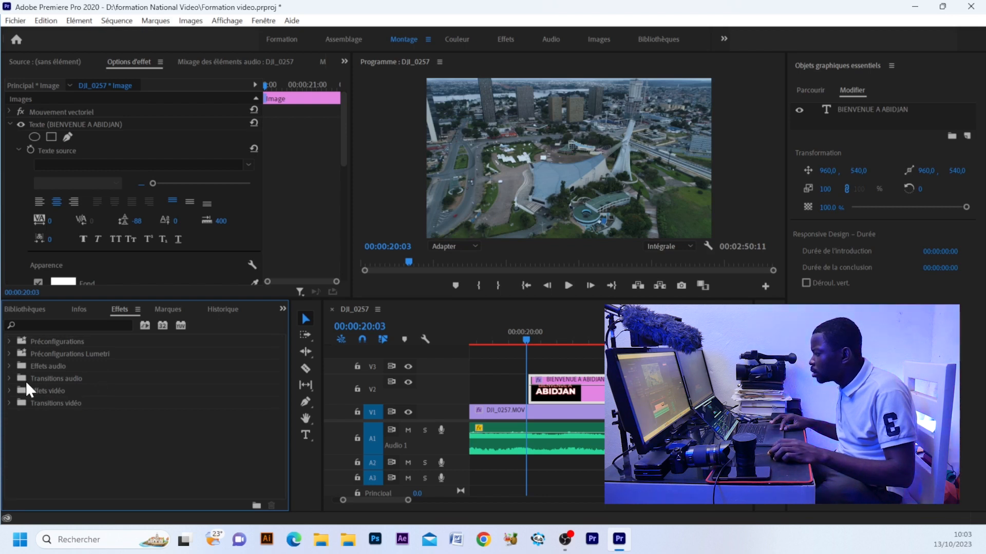
{"action": "left_click", "coordinate": [9, 403]}
{"action": "left_click_drag", "start_coordinate": [280, 394], "coordinate": [270, 426]}
{"action": "left_click", "coordinate": [51, 388]}
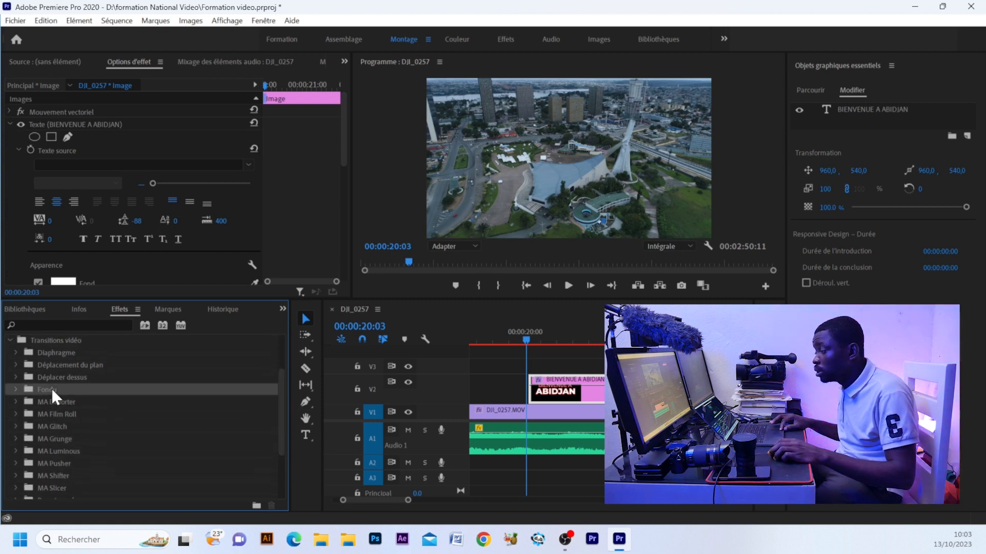
{"action": "left_click", "coordinate": [14, 389]}
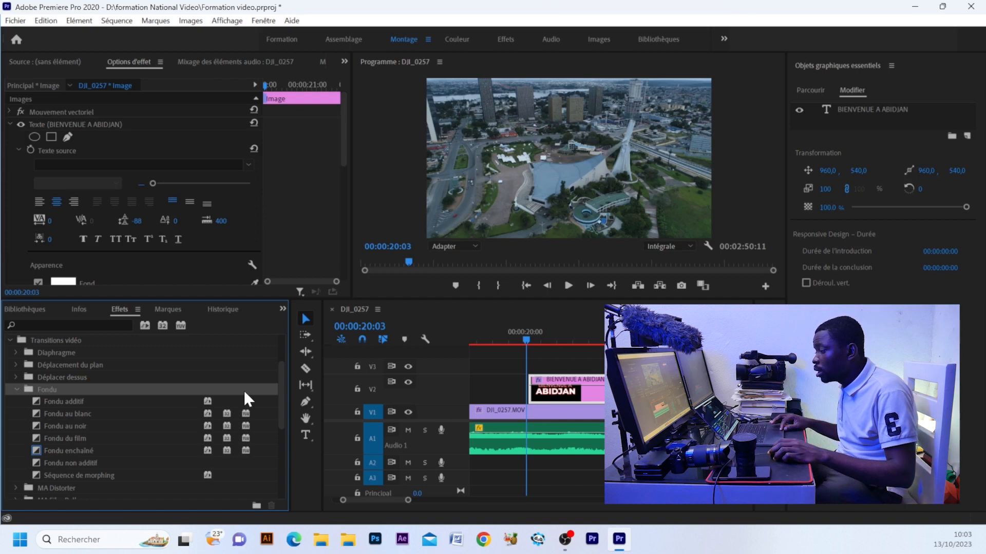
- Apply the Fondu enchaîné transition to both the start and the end of the title clip on V2
{"action": "left_click_drag", "start_coordinate": [279, 370], "coordinate": [273, 396]}
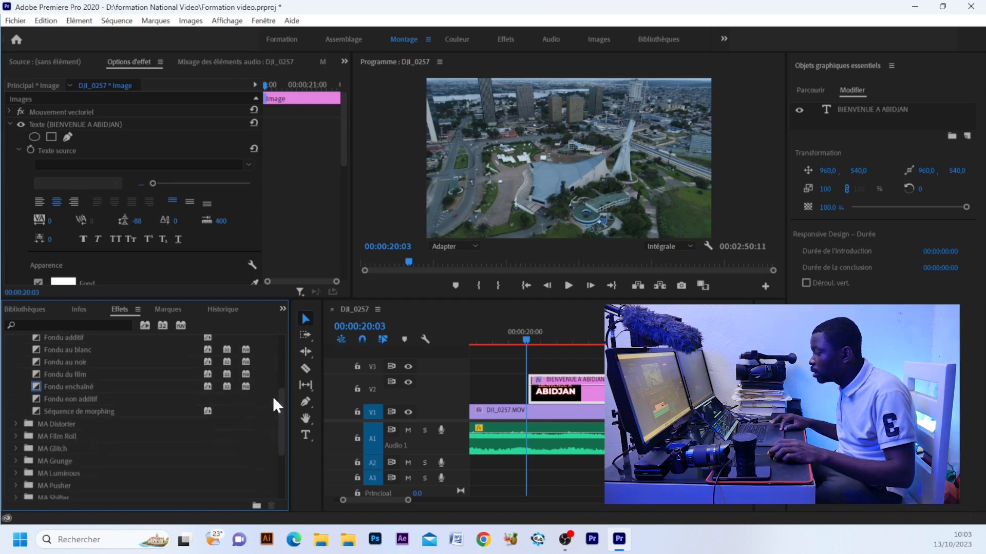
{"action": "left_click", "coordinate": [78, 387]}
{"action": "left_click_drag", "start_coordinate": [78, 387], "coordinate": [535, 389]}
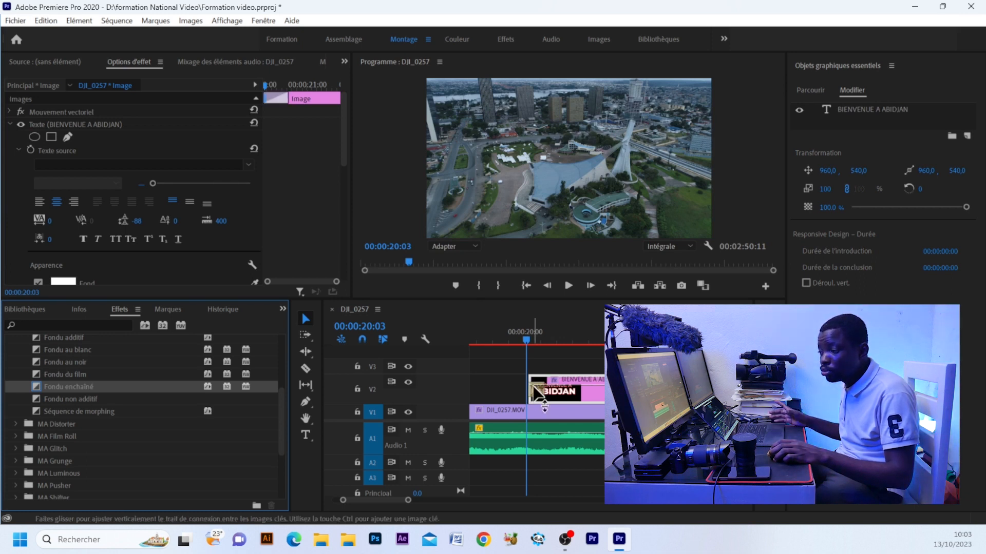
{"action": "left_click", "coordinate": [533, 337]}
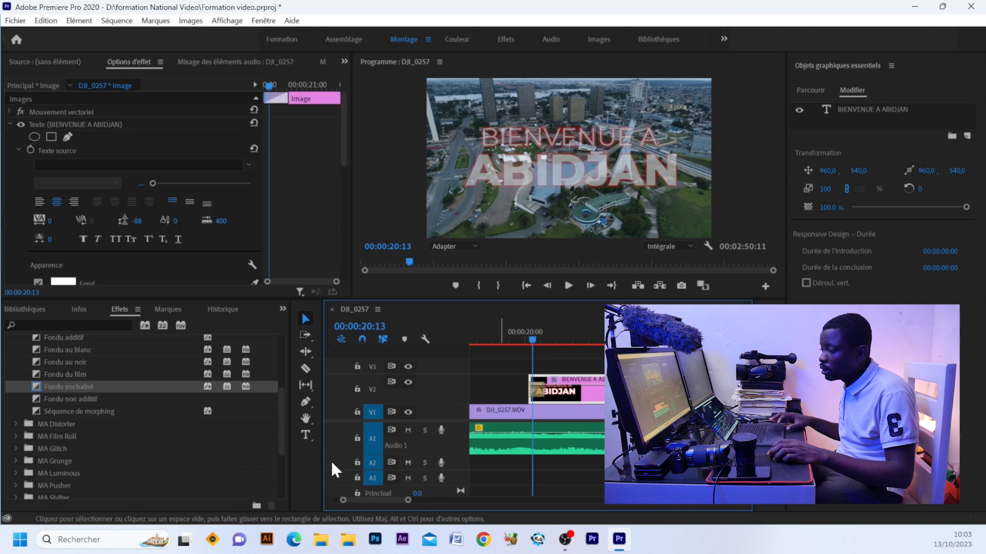
{"action": "left_click", "coordinate": [132, 389]}
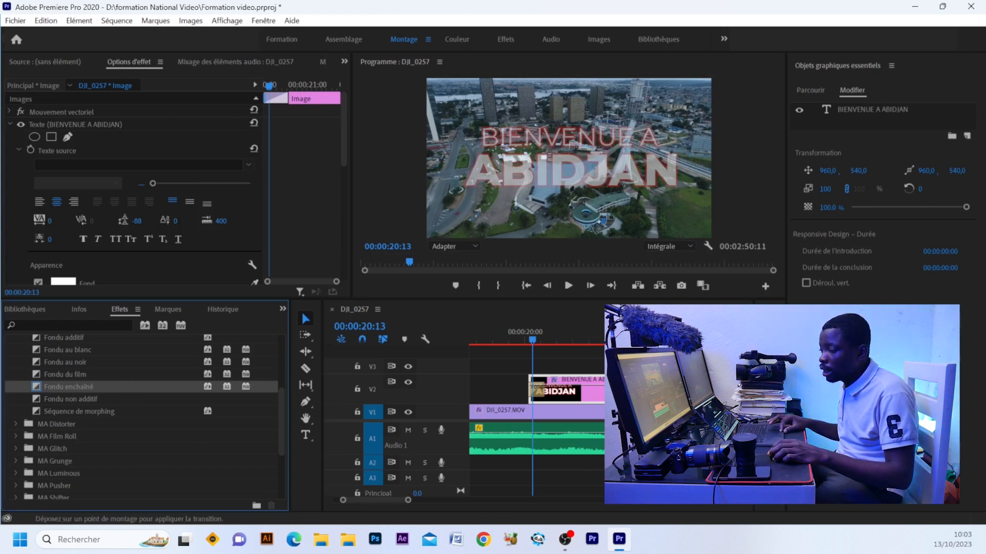
{"action": "left_click_drag", "start_coordinate": [681, 389], "coordinate": [682, 390]}
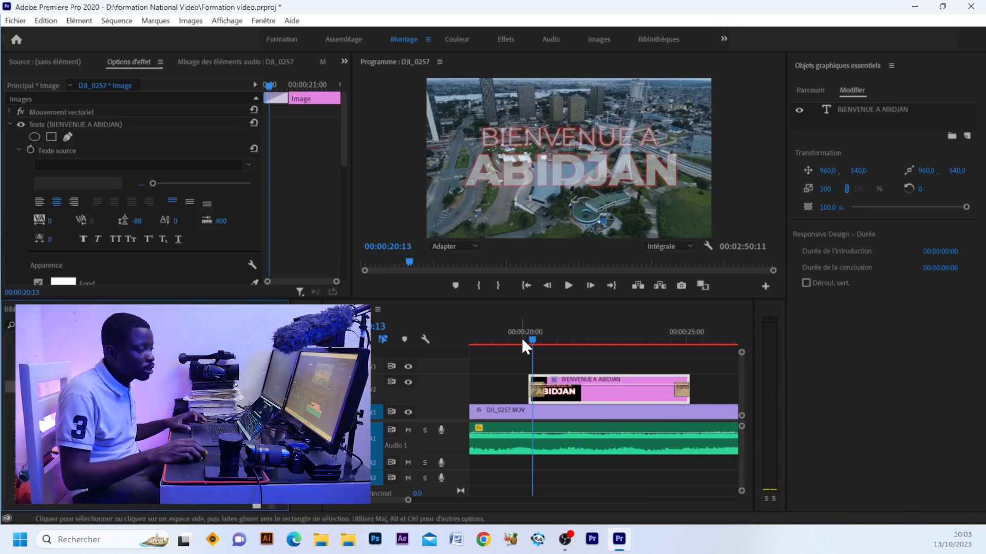
- Replay the title's opening from around 00:00:20:02, then scrub closely through its starting Fondu enchaîné transition
{"action": "left_click", "coordinate": [523, 338]}
{"action": "key", "text": "space"}
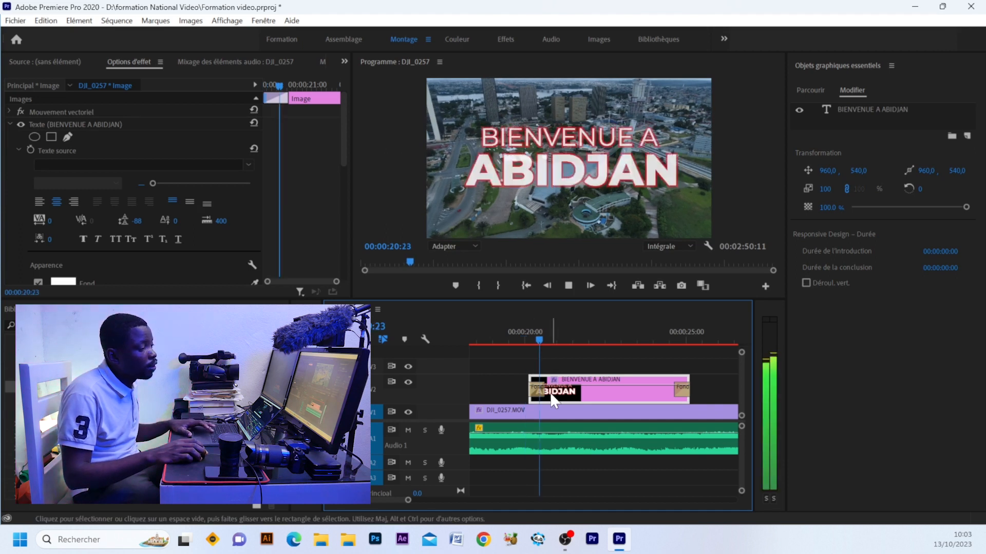
{"action": "left_click", "coordinate": [526, 339]}
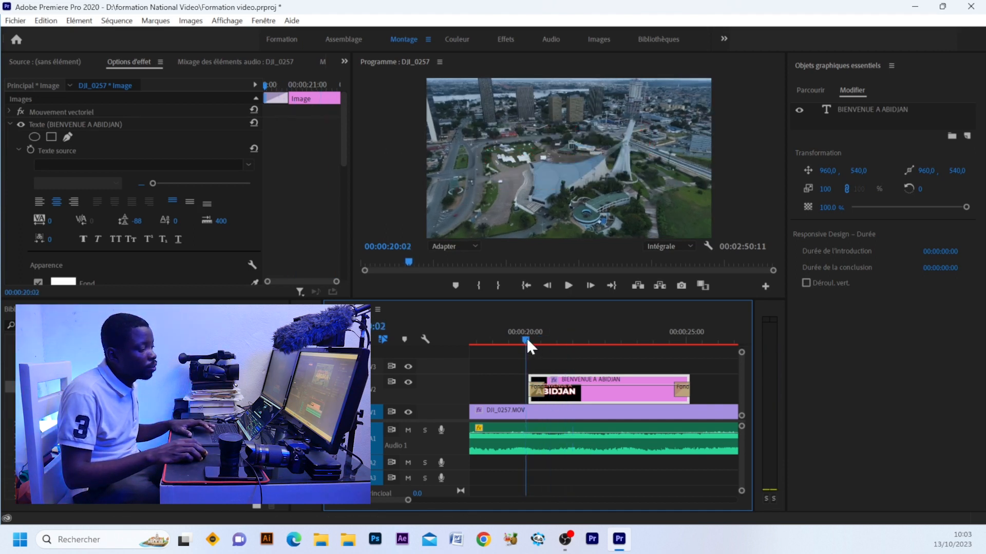
{"action": "key", "text": "space"}
{"action": "key", "text": "space"}
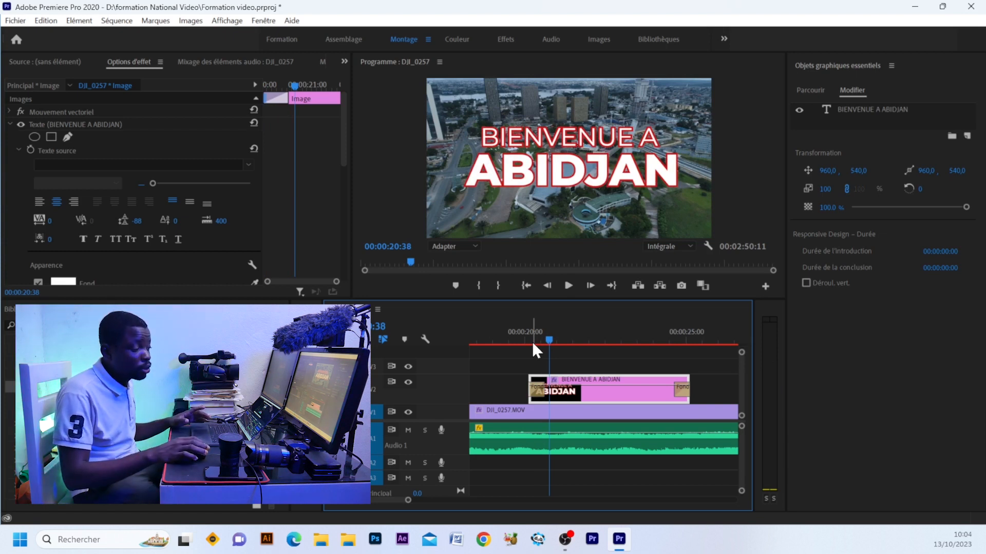
{"action": "left_click", "coordinate": [529, 339]}
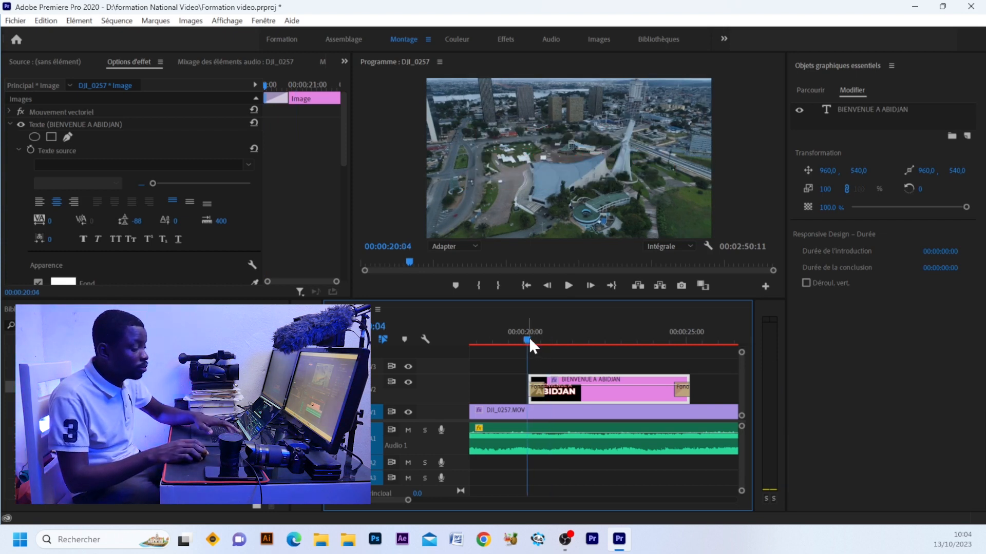
{"action": "key", "text": "="}
{"action": "key", "text": "="}
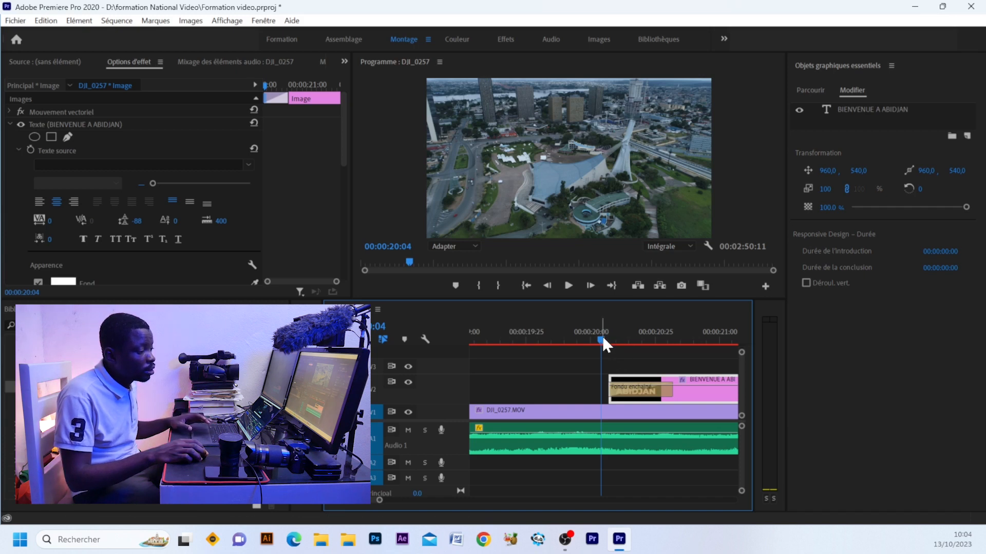
{"action": "left_click_drag", "start_coordinate": [602, 337], "coordinate": [618, 337]}
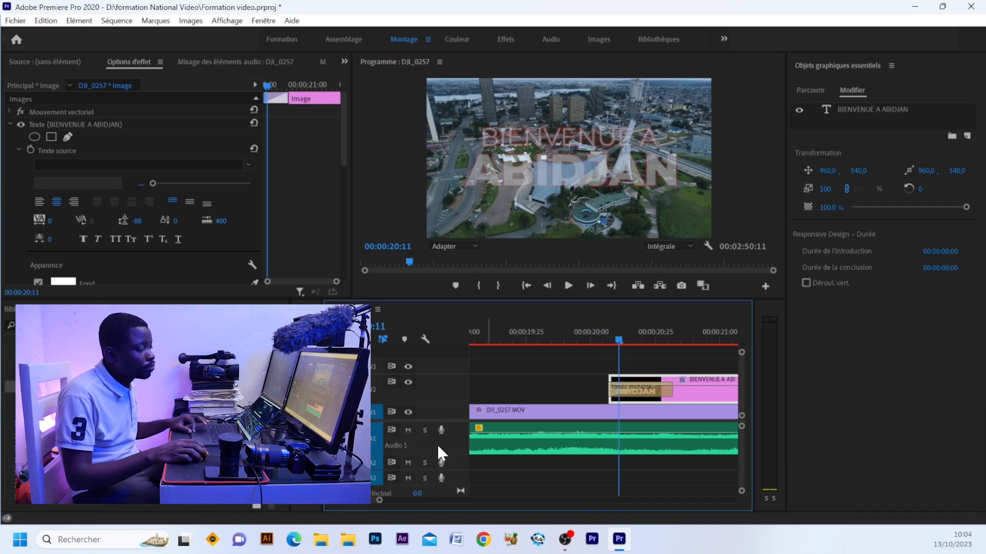
- Play the whole title from just before its start to past its end to review both transitions
{"action": "left_click_drag", "start_coordinate": [379, 501], "coordinate": [425, 499]}
{"action": "left_click", "coordinate": [590, 334]}
{"action": "key", "text": "space"}
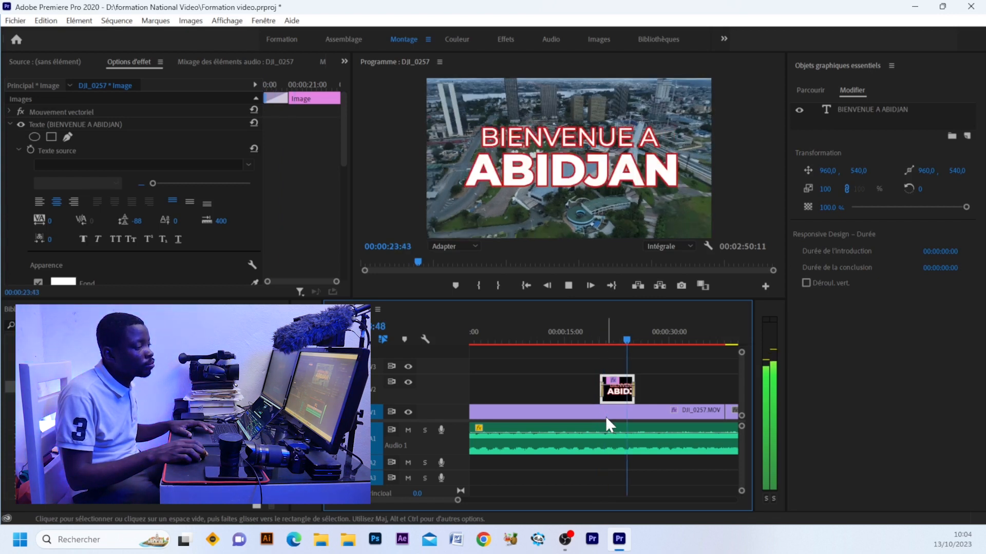
{"action": "key", "text": "space"}
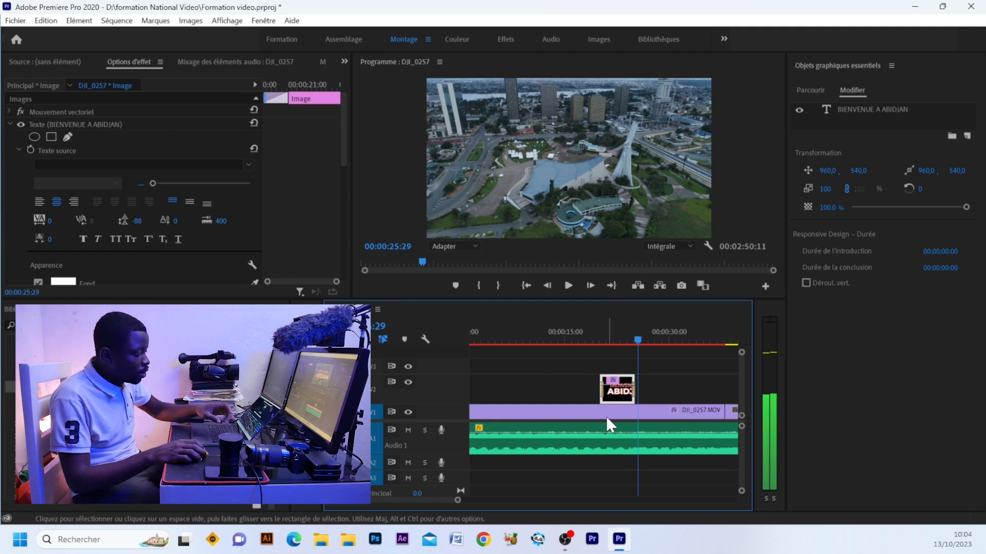
- Lengthen the Fondu enchaîné transition at the title clip's end to 00:00:01:16
{"action": "left_click", "coordinate": [632, 338]}
{"action": "key", "text": "equal"}
{"action": "key", "text": "equal"}
{"action": "key", "text": "equal"}
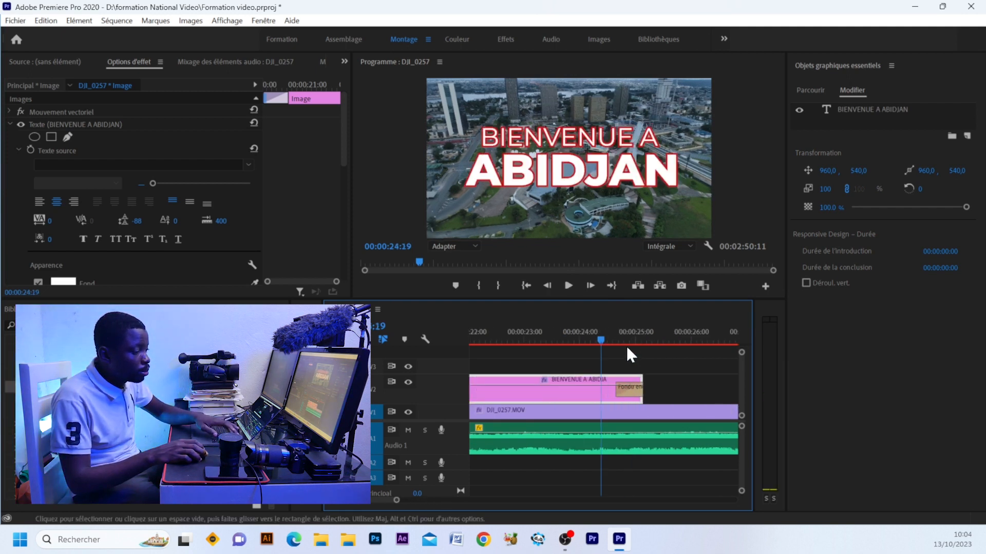
{"action": "left_click", "coordinate": [624, 334]}
{"action": "left_click", "coordinate": [626, 390]}
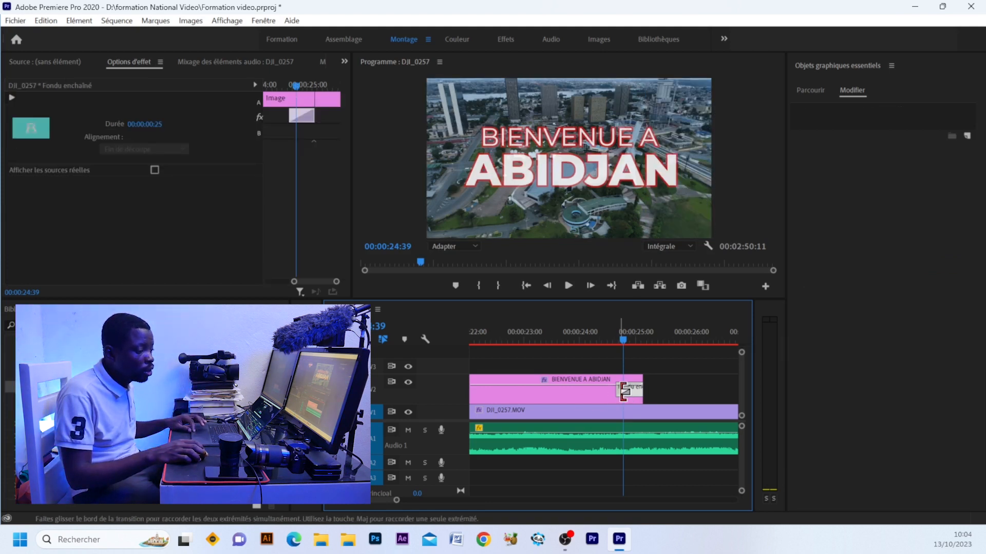
{"action": "left_click", "coordinate": [623, 388]}
{"action": "left_click_drag", "start_coordinate": [623, 387], "coordinate": [571, 393]}
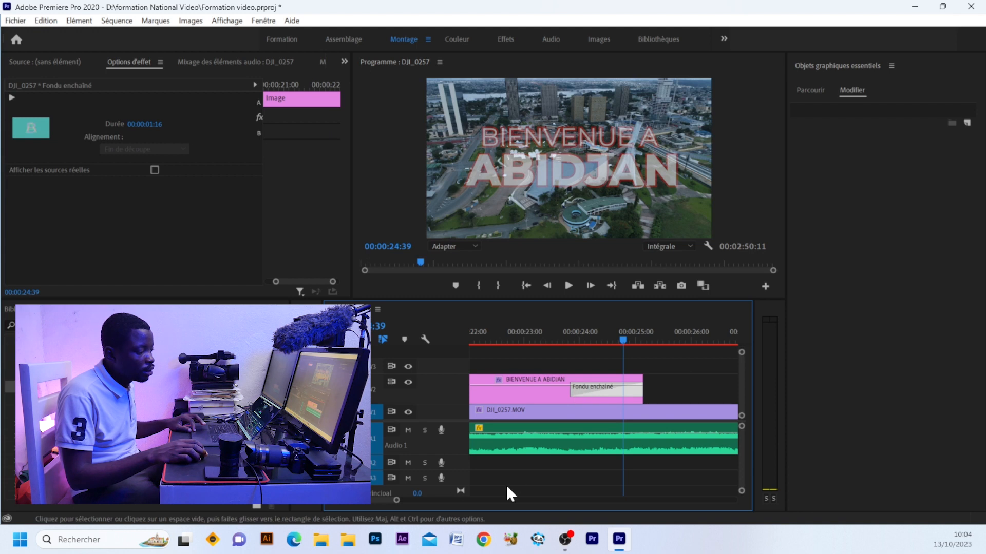
- Lengthen the Fondu enchaîné transition at the title clip's start to 00:00:01:03
{"action": "left_click_drag", "start_coordinate": [379, 498], "coordinate": [446, 497]}
{"action": "left_click", "coordinate": [649, 337]}
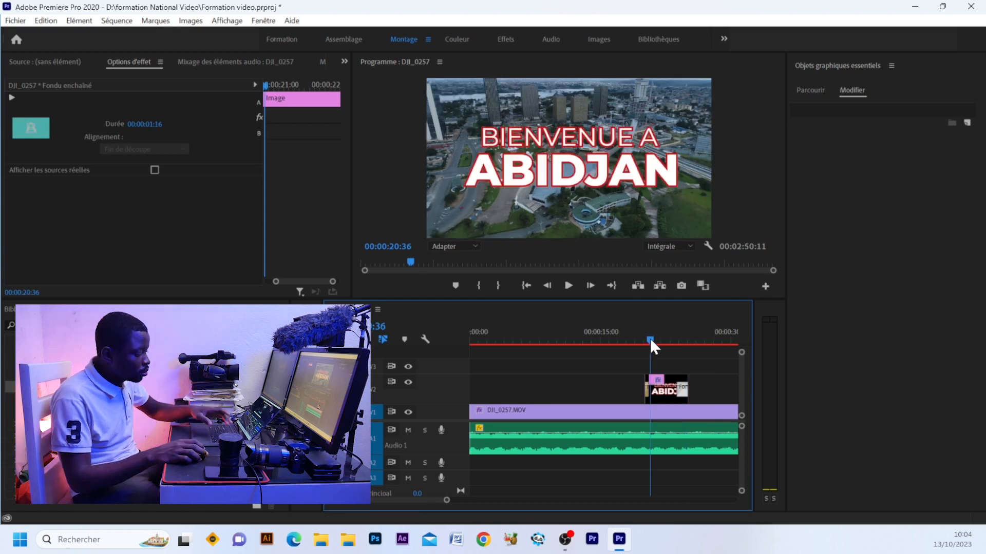
{"action": "key", "text": "="}
{"action": "key", "text": "="}
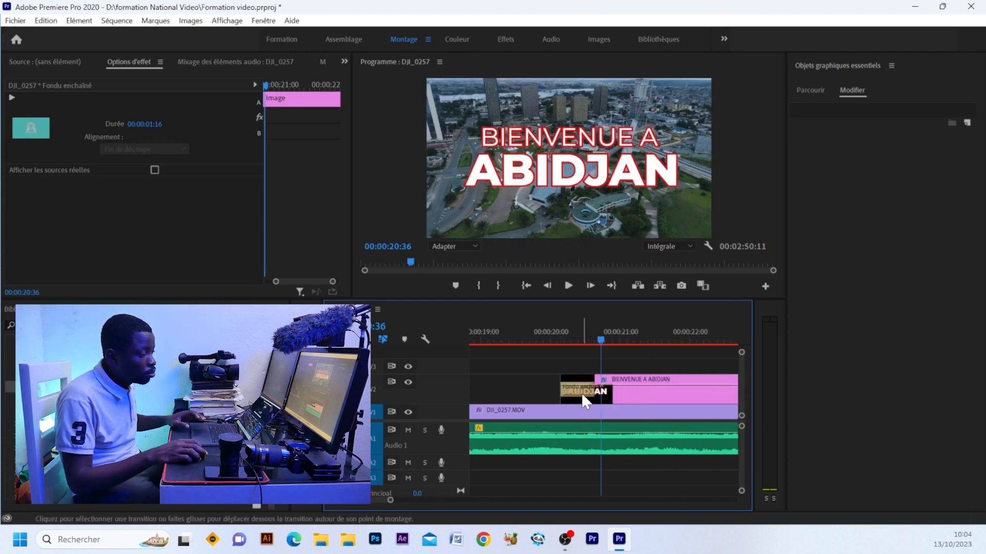
{"action": "left_click", "coordinate": [585, 392]}
{"action": "left_click_drag", "start_coordinate": [593, 392], "coordinate": [631, 386]}
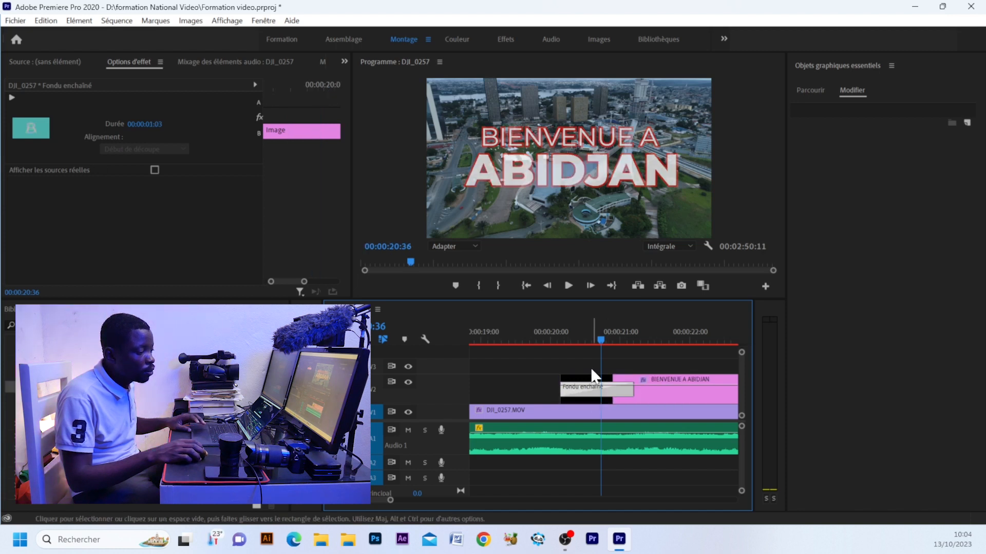
- Preview the lengthened starting transition from 00:00:20:03
{"action": "left_click", "coordinate": [633, 338]}
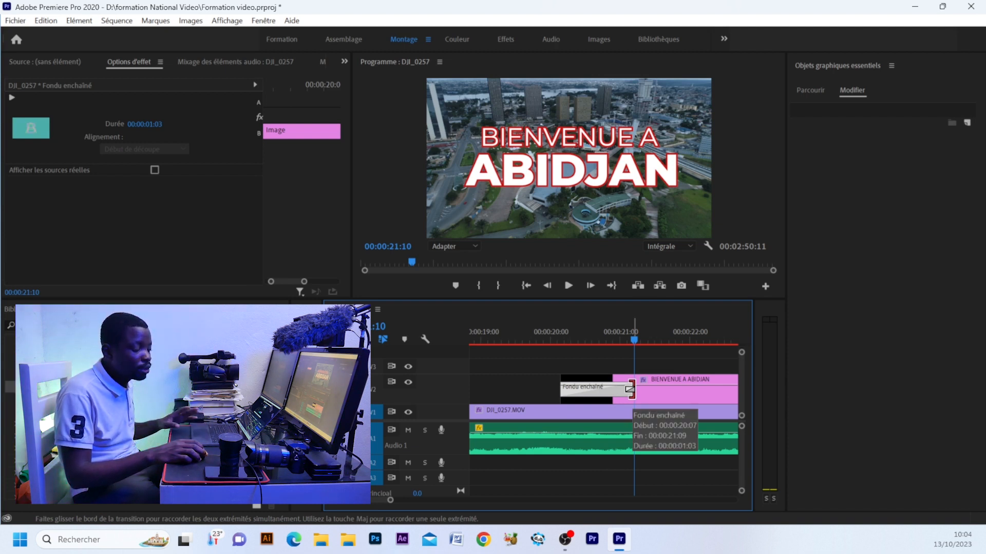
{"action": "left_click", "coordinate": [556, 335]}
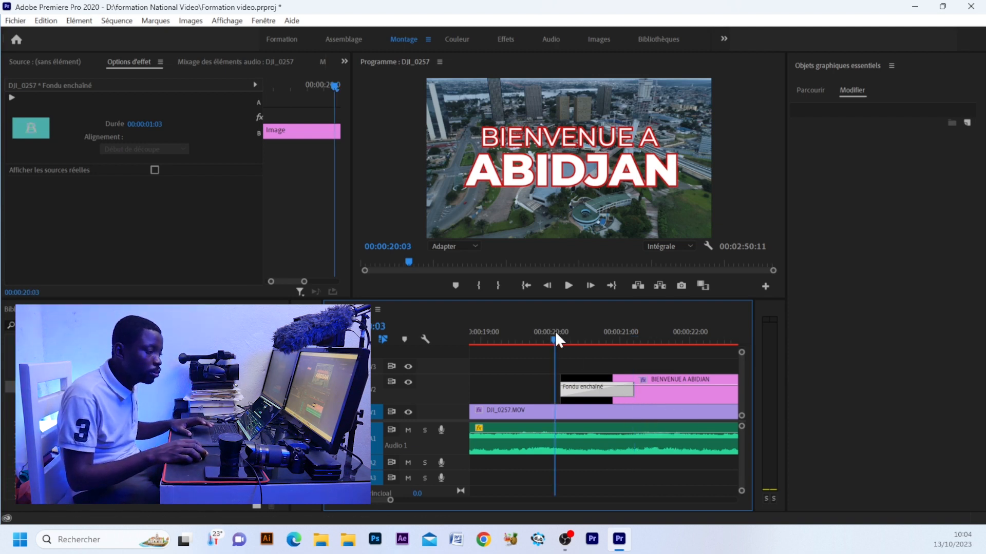
{"action": "key", "text": "space"}
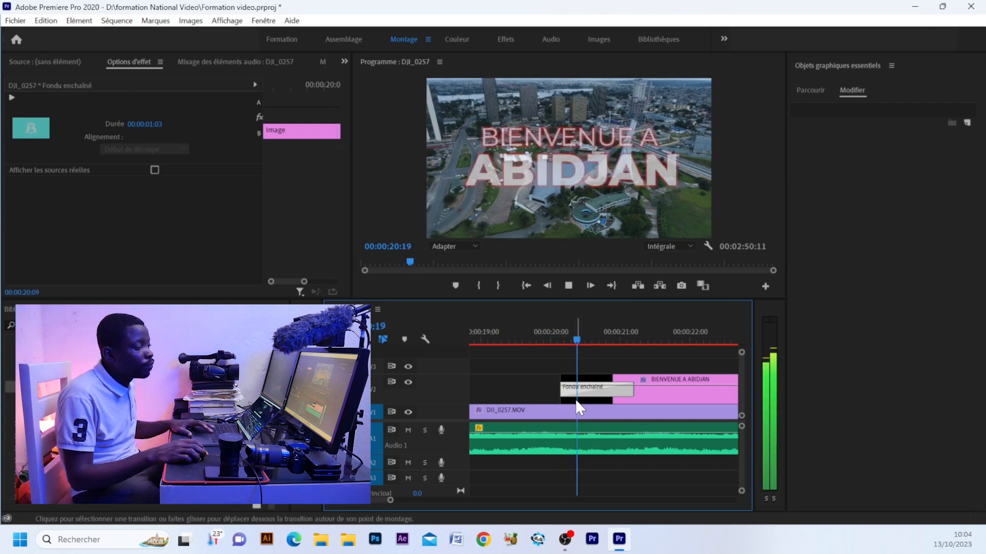
{"action": "key", "text": "space"}
- Extend the Fondu enchaîné transition at the title clip's start to 00:00:02:12
{"action": "left_click", "coordinate": [624, 385]}
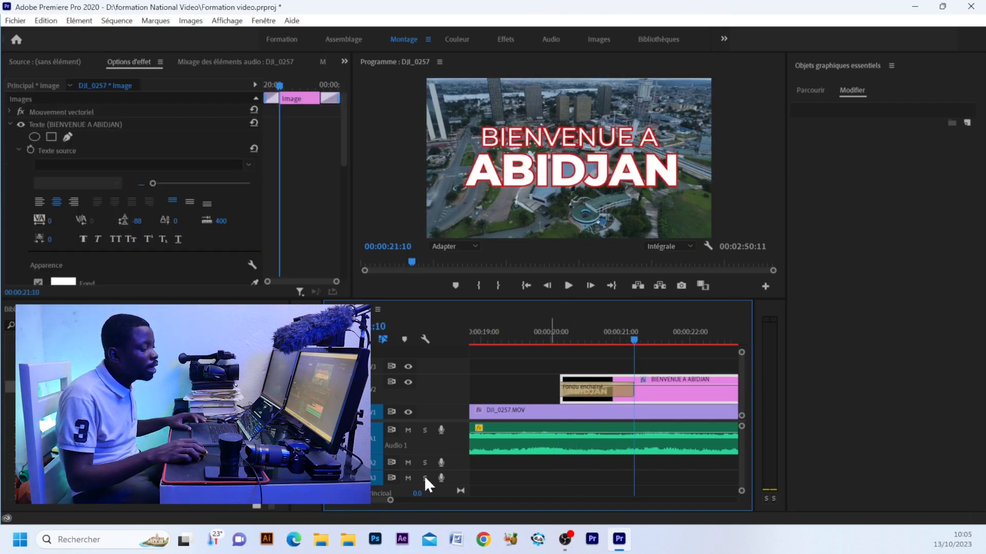
{"action": "left_click_drag", "start_coordinate": [390, 502], "coordinate": [411, 500]}
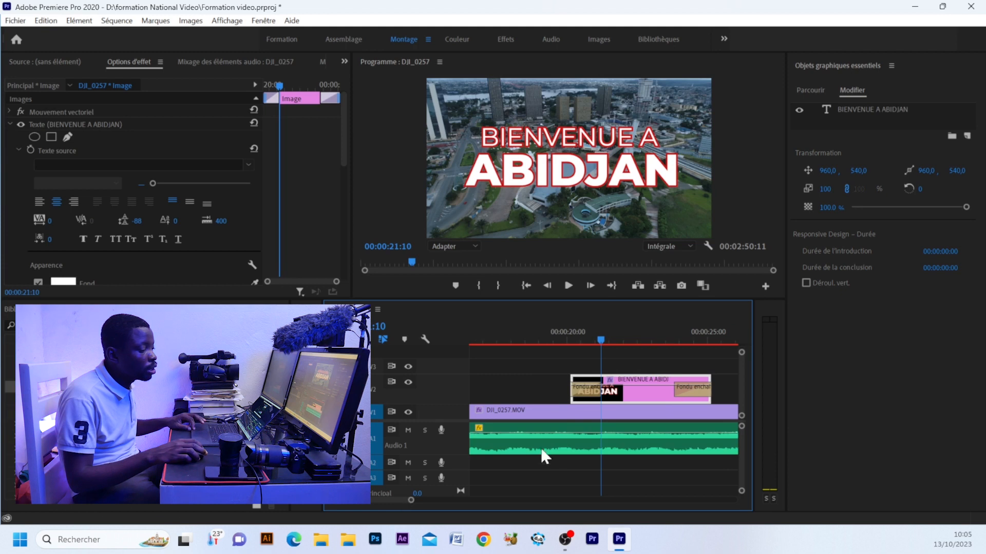
{"action": "left_click_drag", "start_coordinate": [601, 390], "coordinate": [632, 391]}
- Play the title from 00:00:19:45 until past its end to review the slower fade-in and fade-out
{"action": "left_click", "coordinate": [565, 338]}
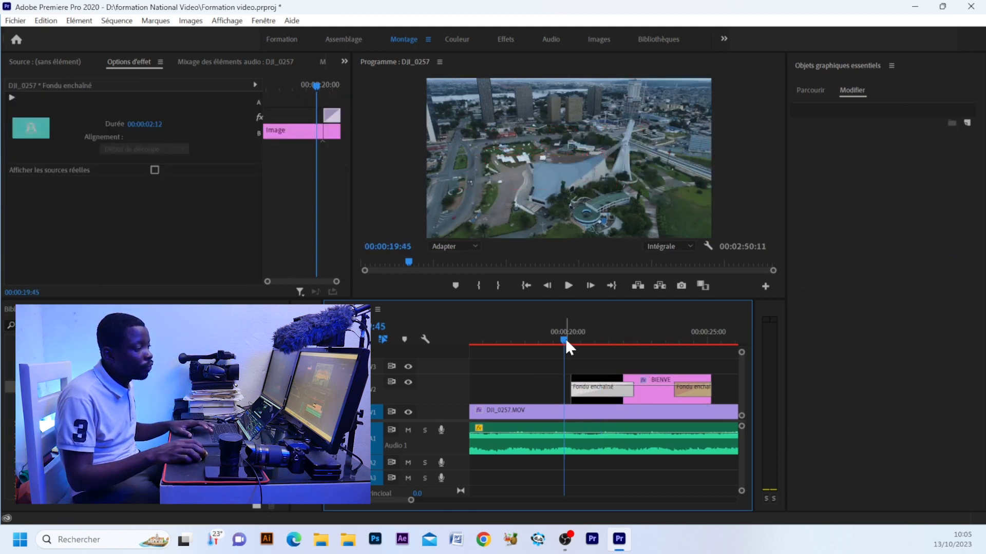
{"action": "key", "text": "space"}
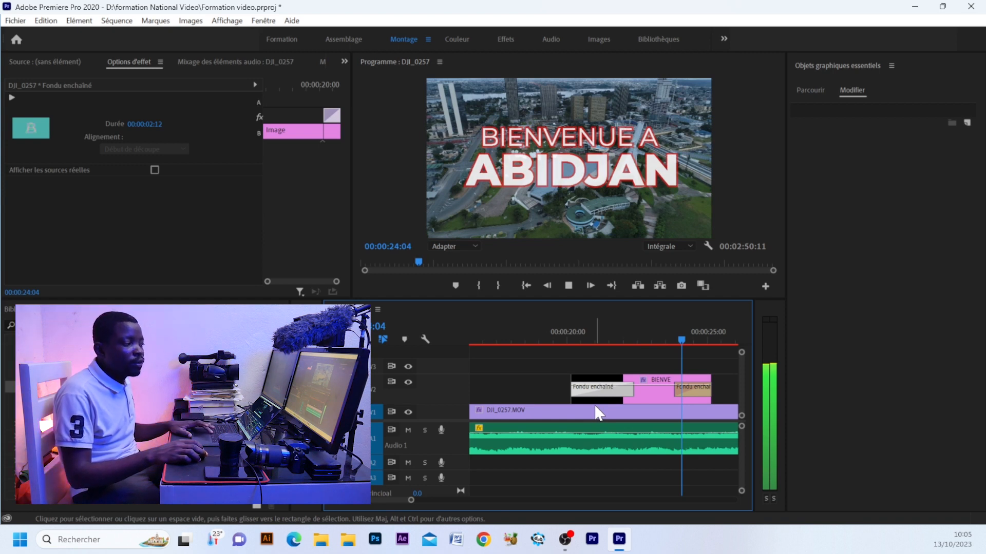
{"action": "key", "text": "space"}
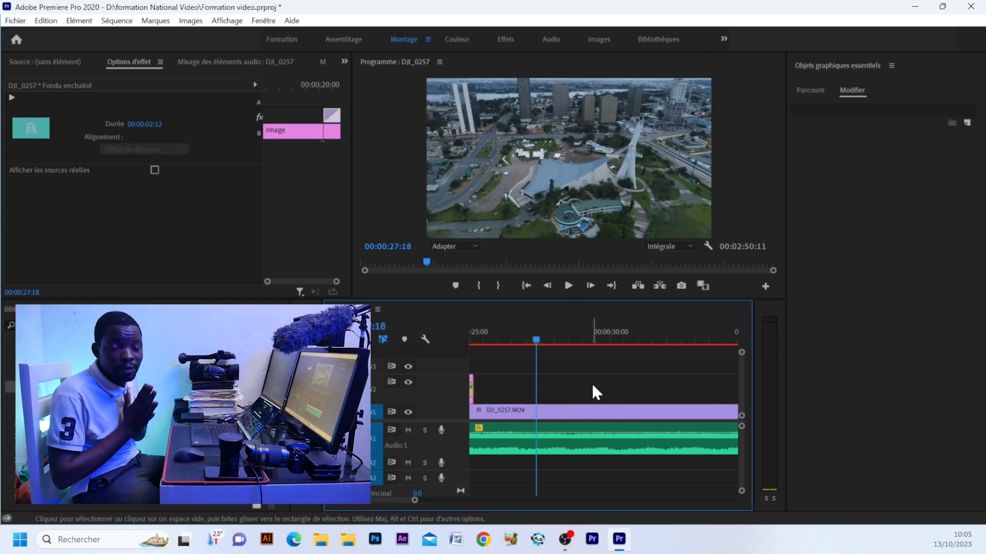